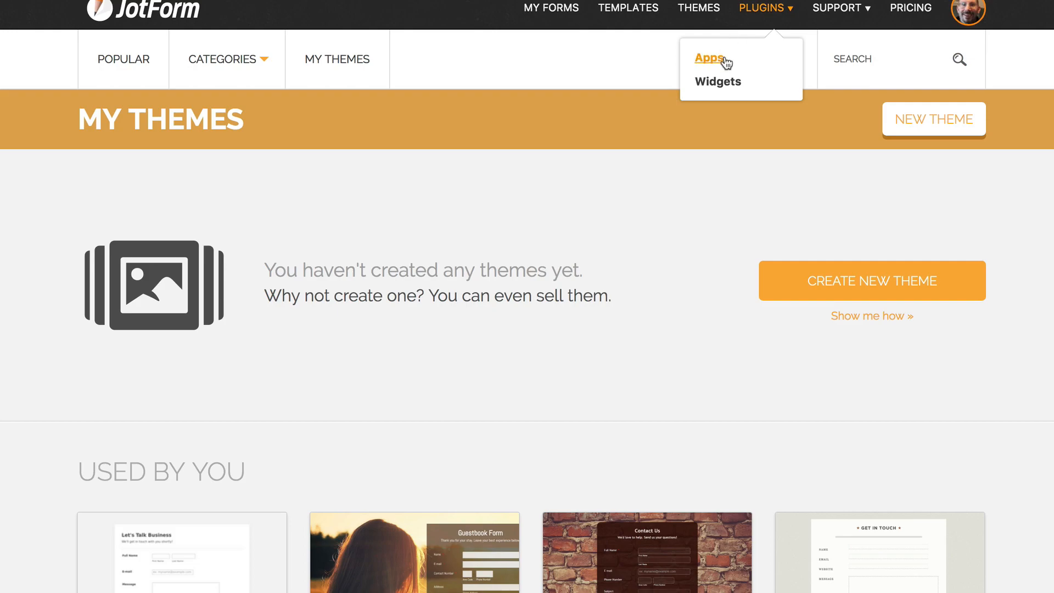
Open the Form Apps directory and browse the available app integrations and their category list.
left_click(723, 61)
scroll(419, 326, "down", 5)
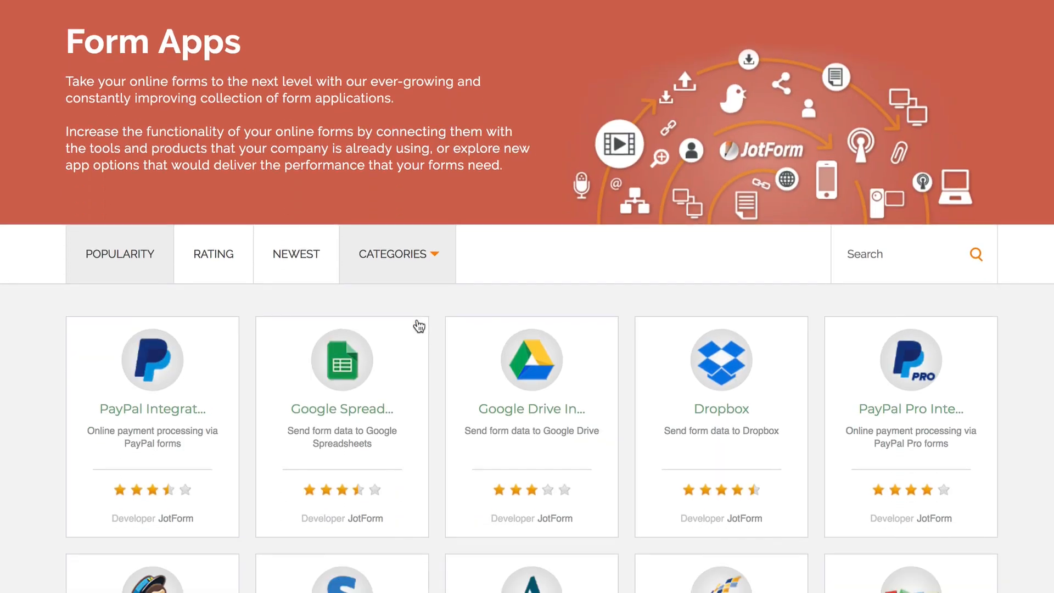
scroll(417, 326, "down", 1)
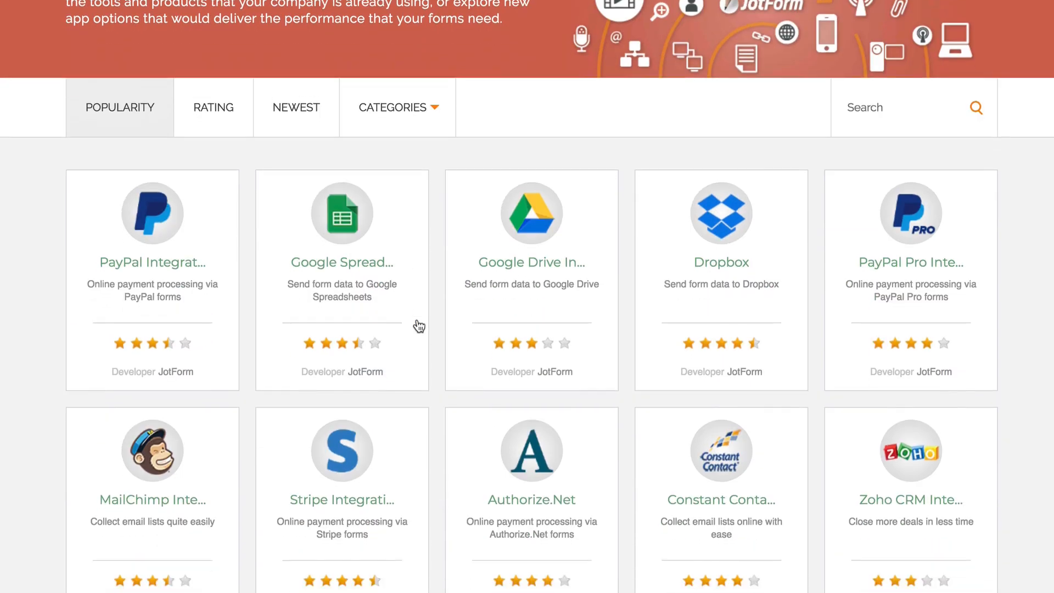
left_click(399, 87)
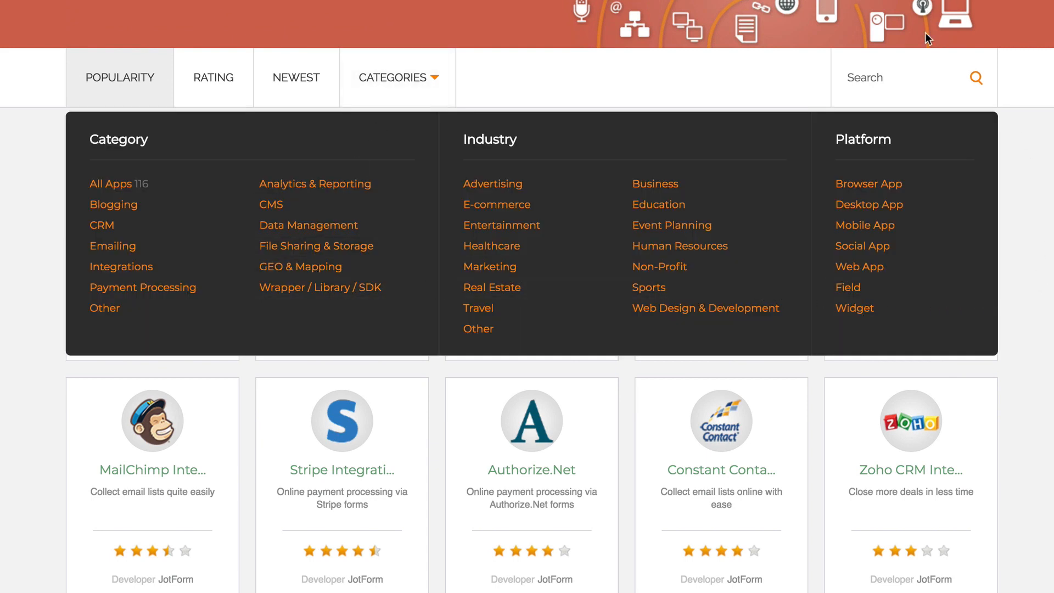
left_click(1034, 135)
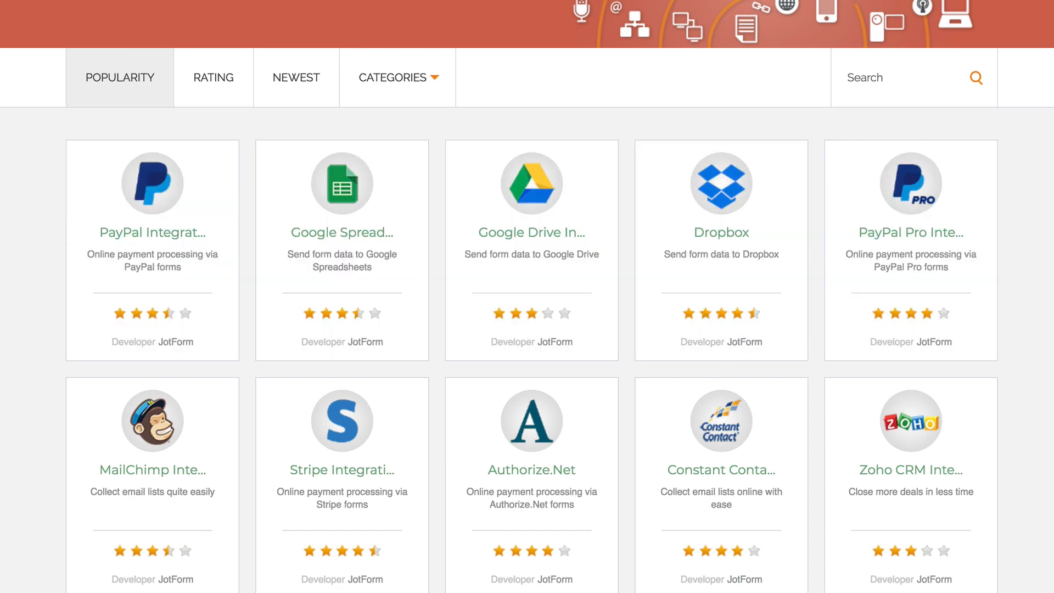
scroll(780, 187, "up", 5)
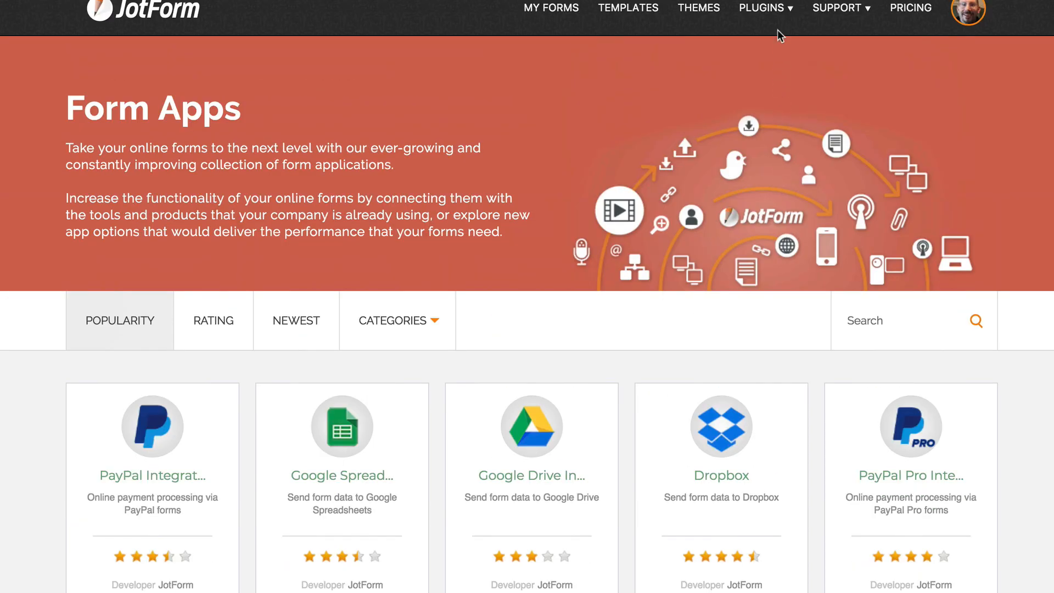
Open the Form Widgets directory and look through the available widgets.
left_click(772, 16)
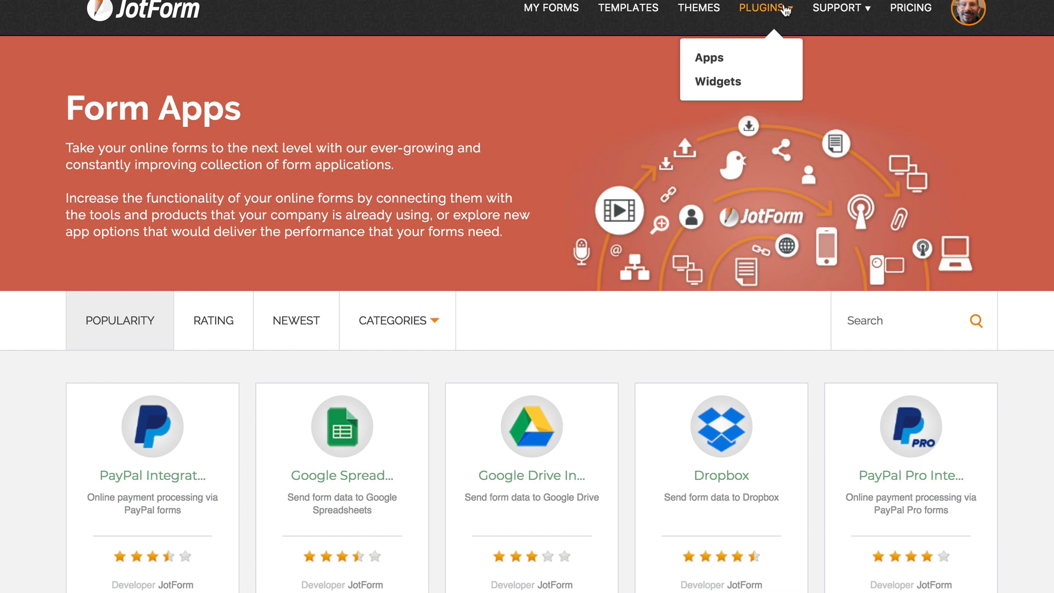
left_click(737, 83)
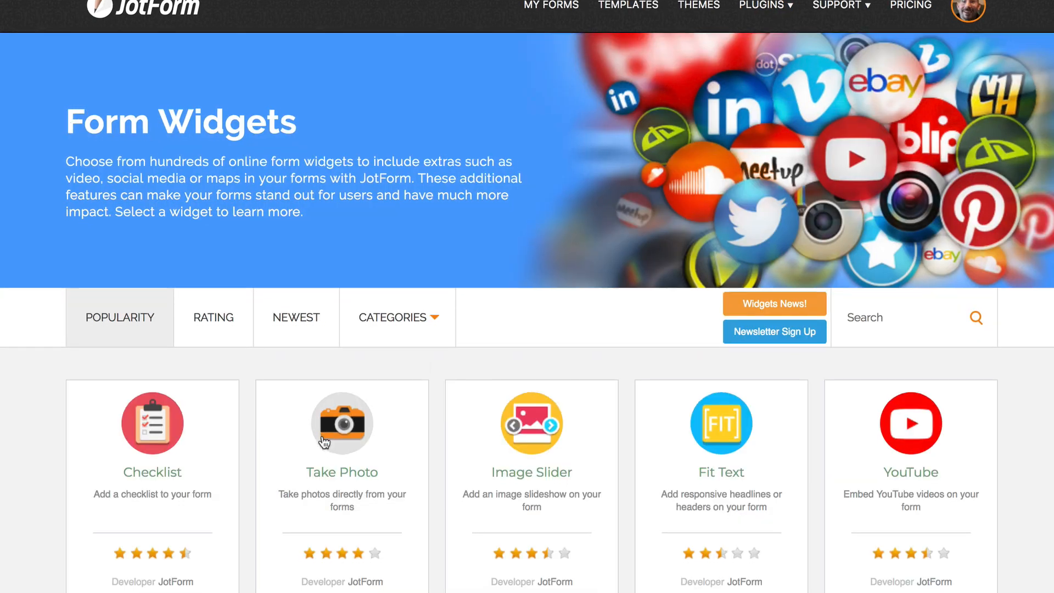
scroll(324, 441, "down", 3)
scroll(326, 443, "down", 2)
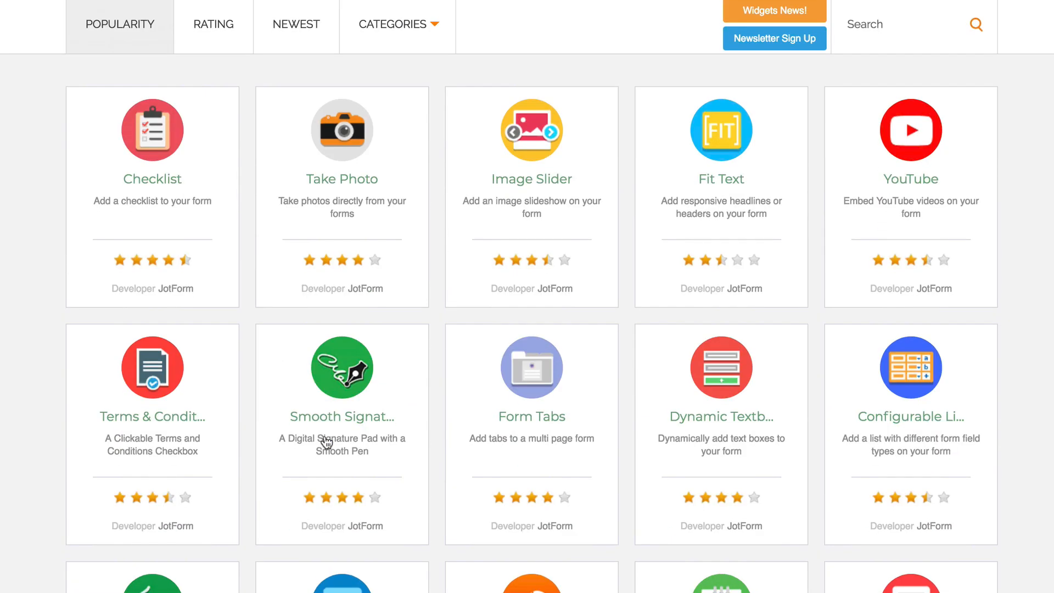
scroll(326, 443, "down", 10)
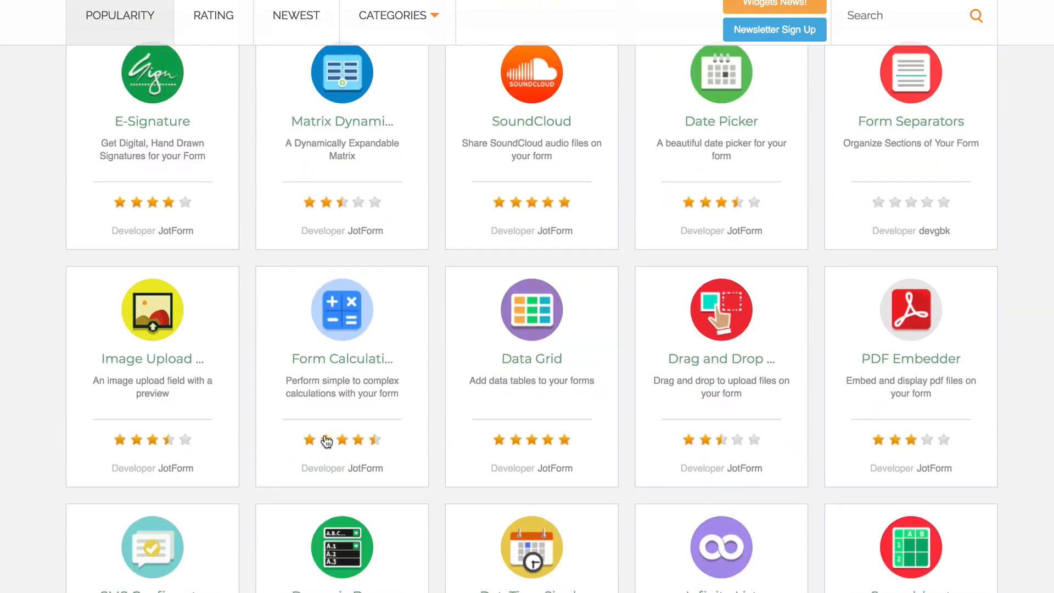
scroll(327, 441, "down", 18)
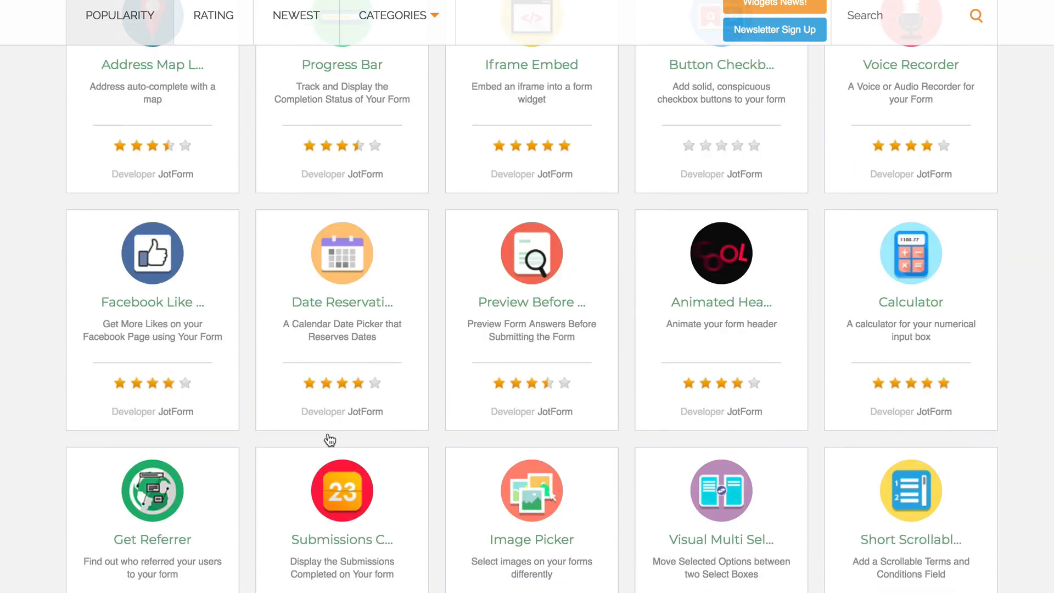
scroll(330, 439, "down", 8)
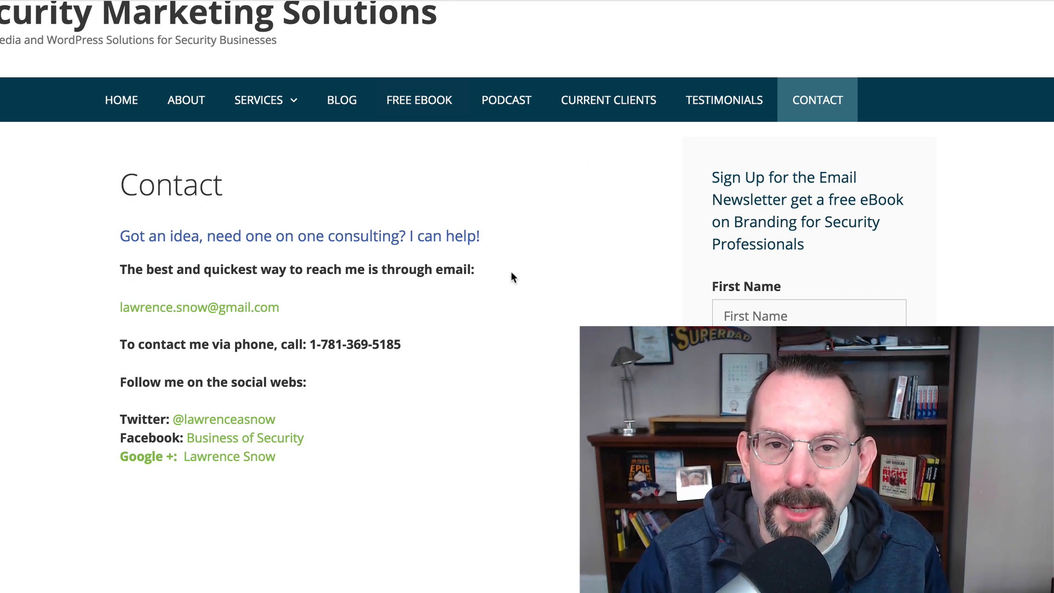
Switch from the website's contact page to the JotForm account's My Forms page and review the existing forms.
key("ctrl+Tab")
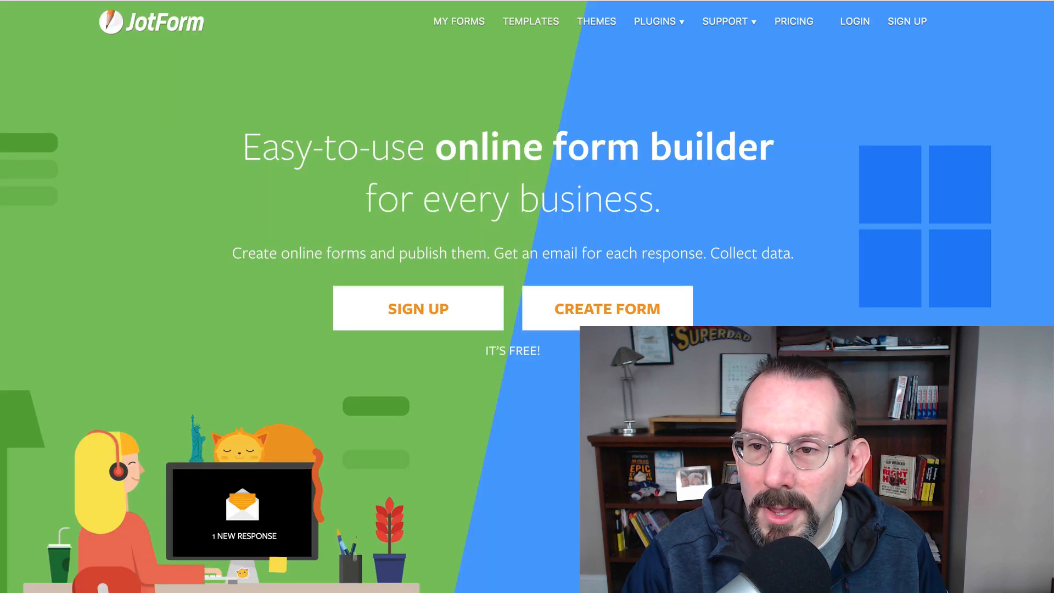
key("ctrl+Tab")
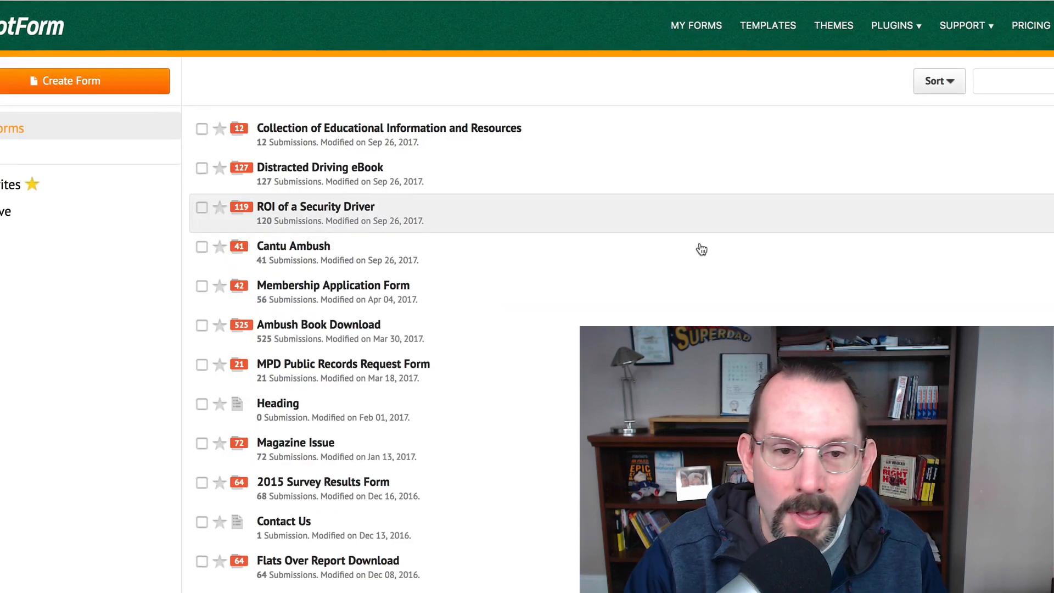
scroll(701, 249, "left", 1)
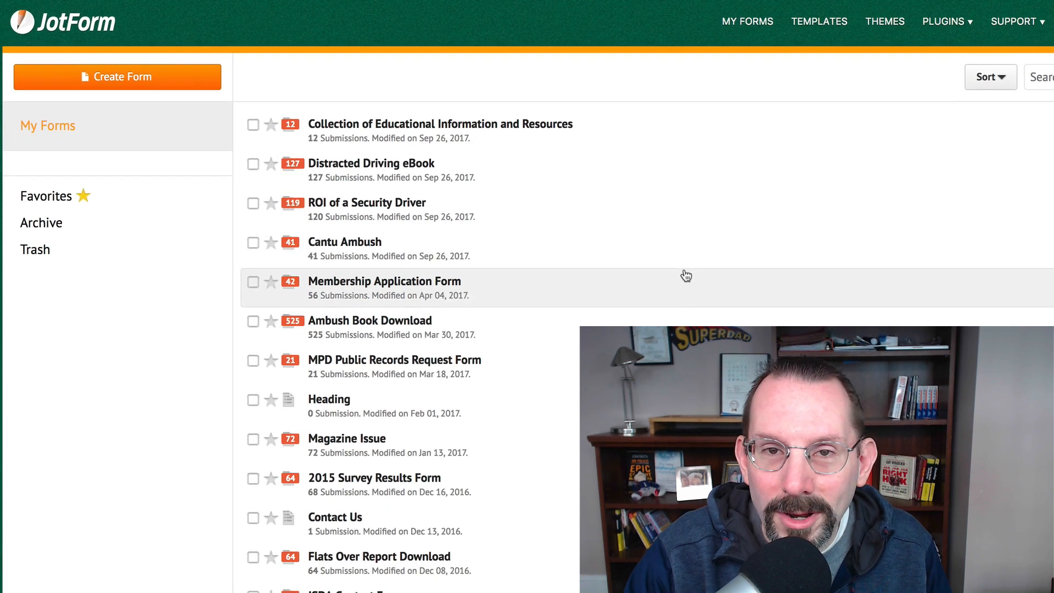
scroll(689, 276, "down", 8)
scroll(686, 275, "up", 2)
scroll(686, 276, "up", 4)
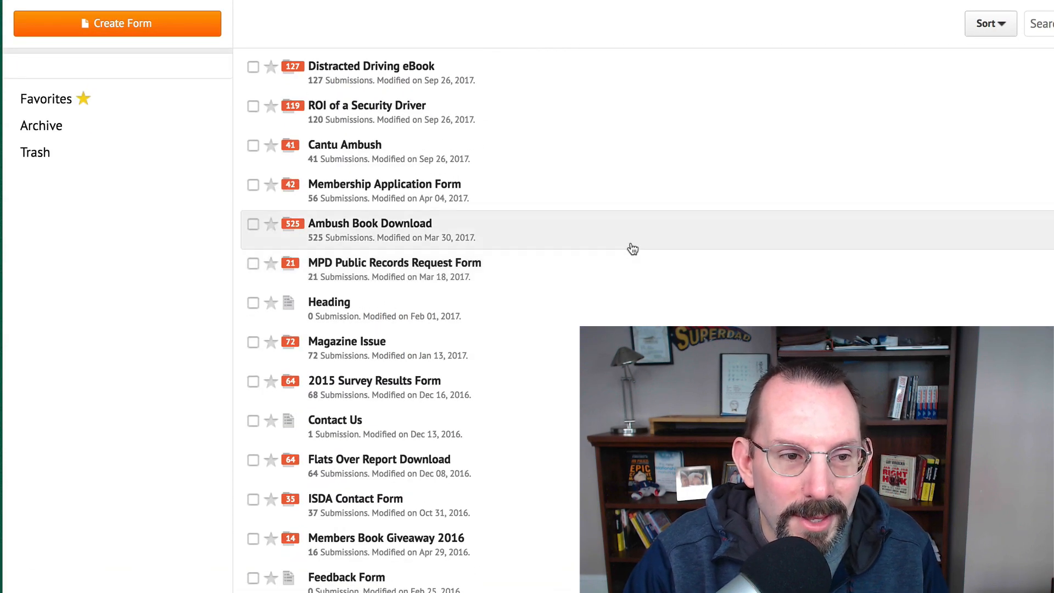
scroll(630, 247, "up", 2)
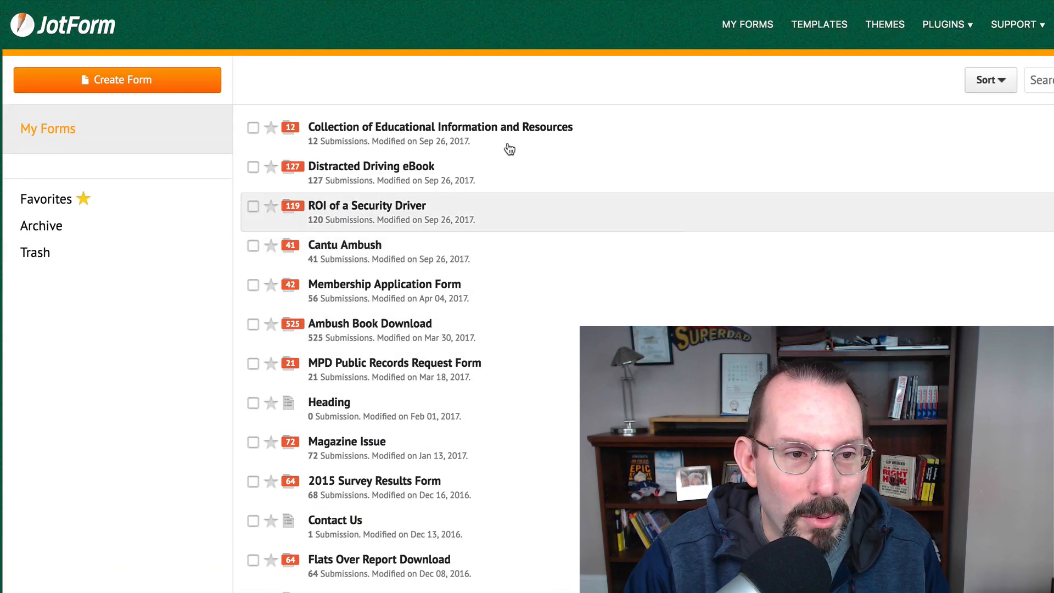
Start creating a new form from a template and search the form templates for "contact".
left_click(133, 82)
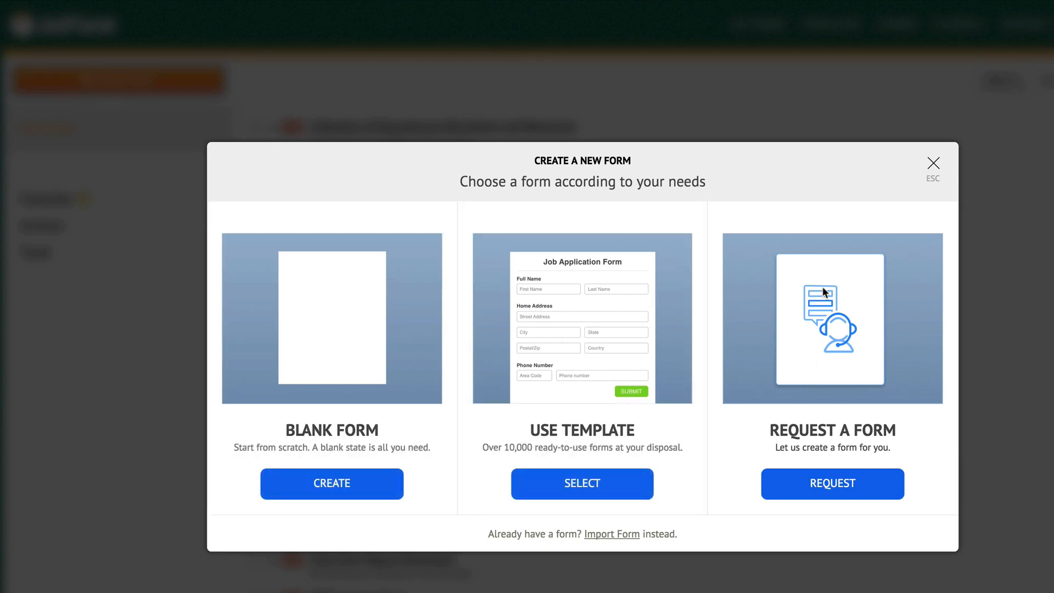
left_click(580, 500)
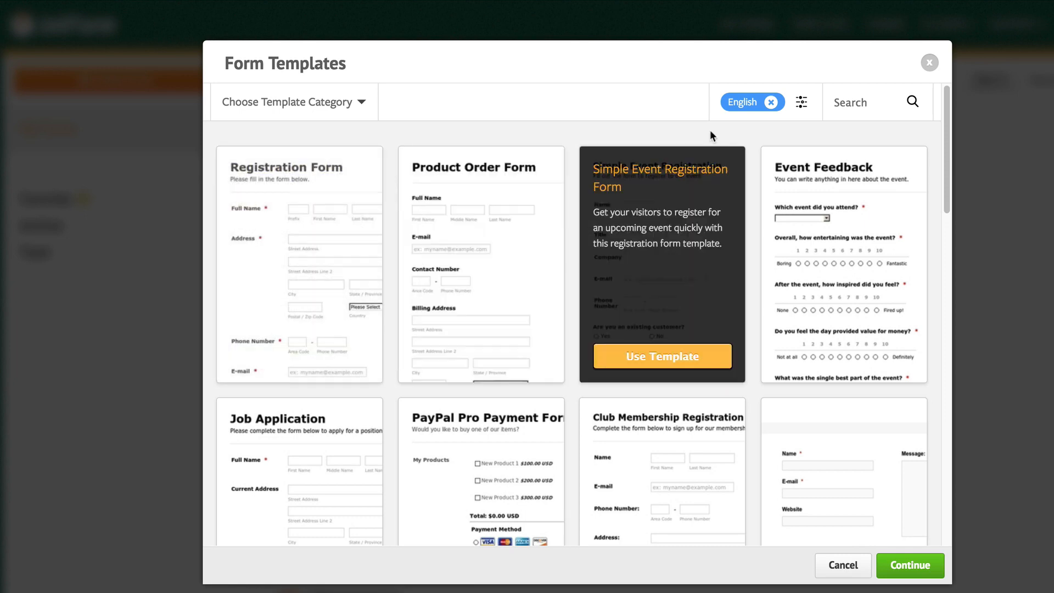
left_click(835, 101)
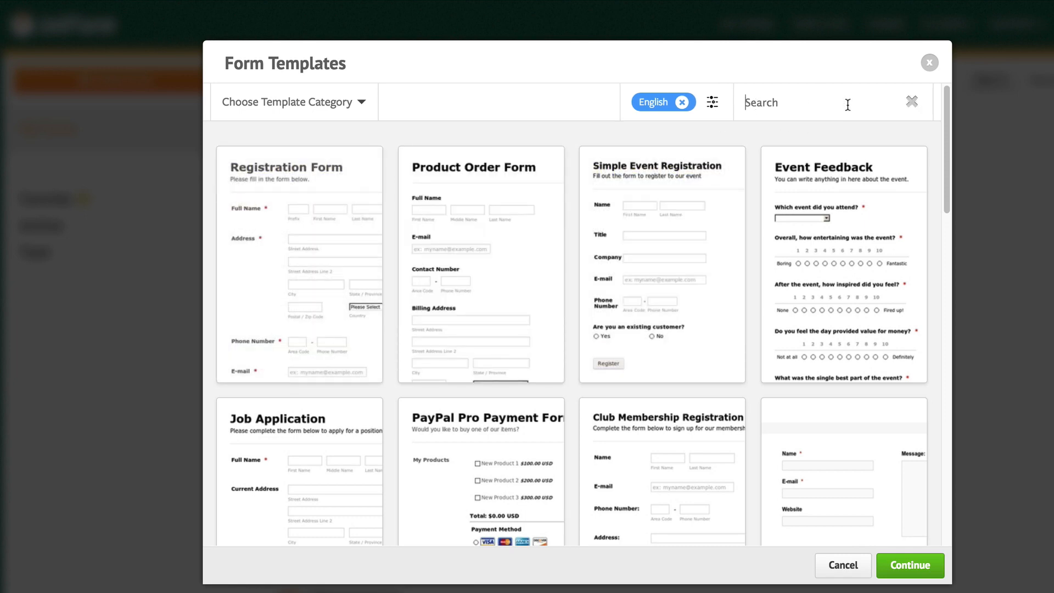
type("contact")
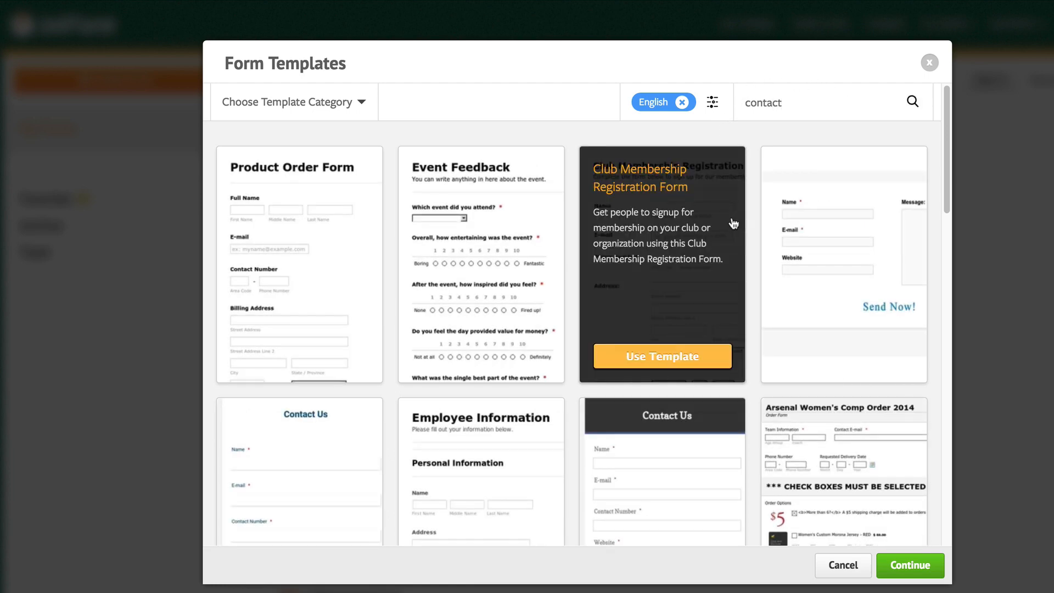
Browse the matching contact templates and create the new form from the Blue Sky Contact Form template.
scroll(733, 223, "down", 4)
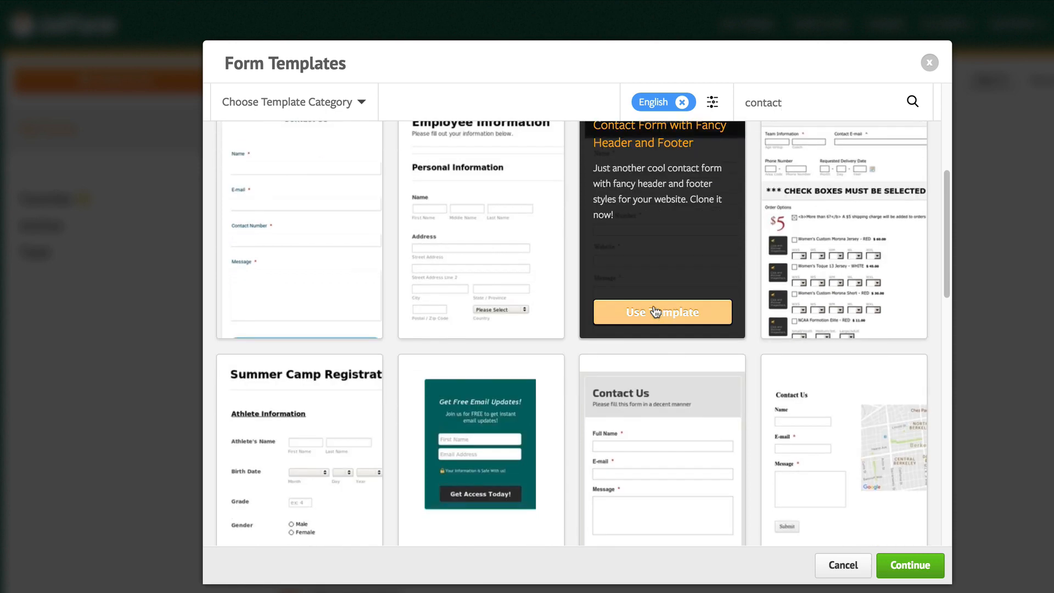
scroll(658, 312, "down", 3)
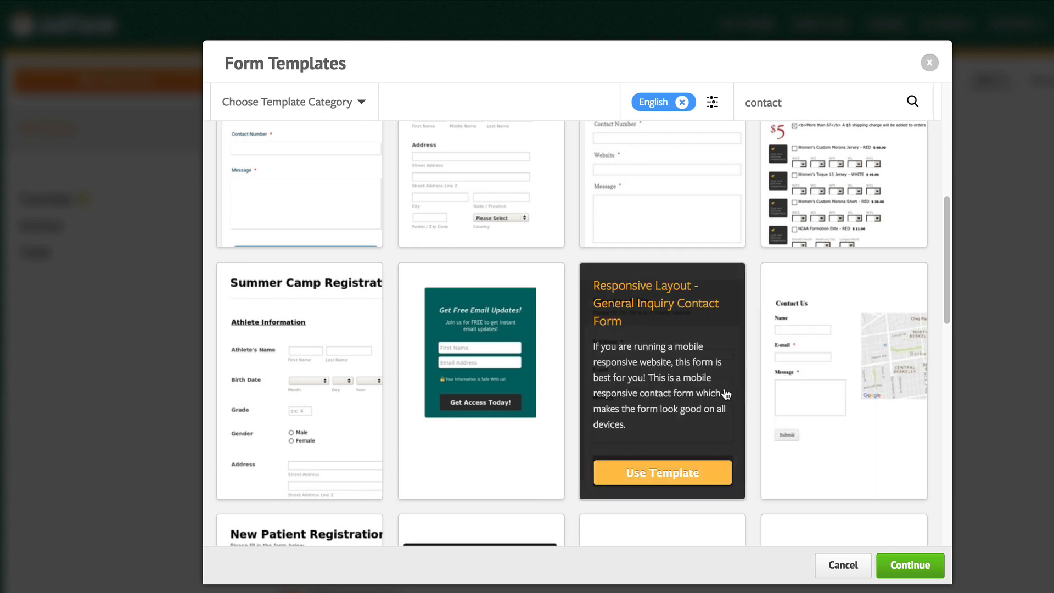
scroll(694, 405, "down", 4)
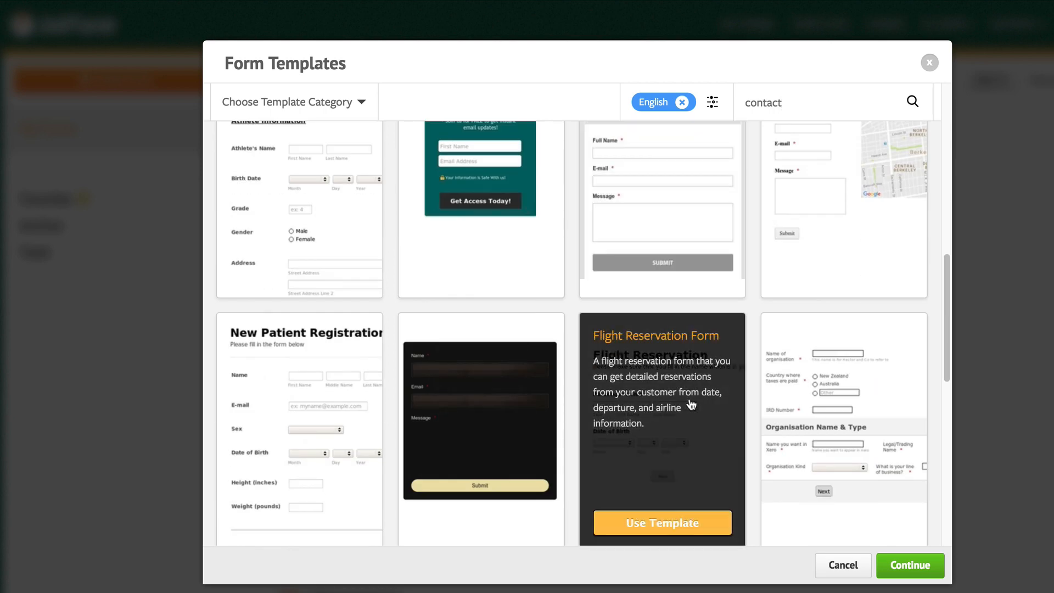
scroll(689, 404, "up", 8)
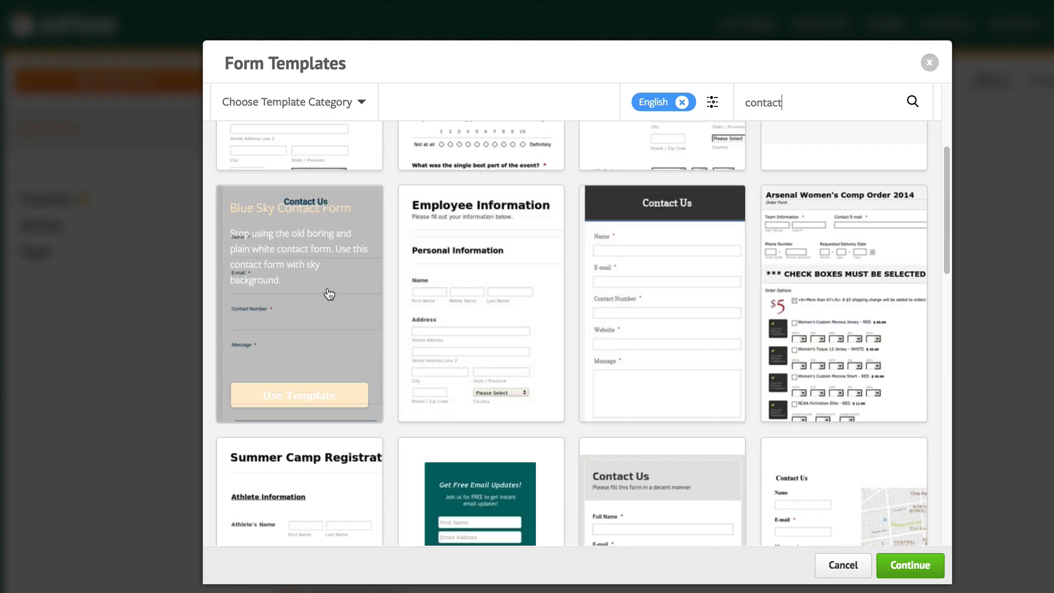
left_click(326, 410)
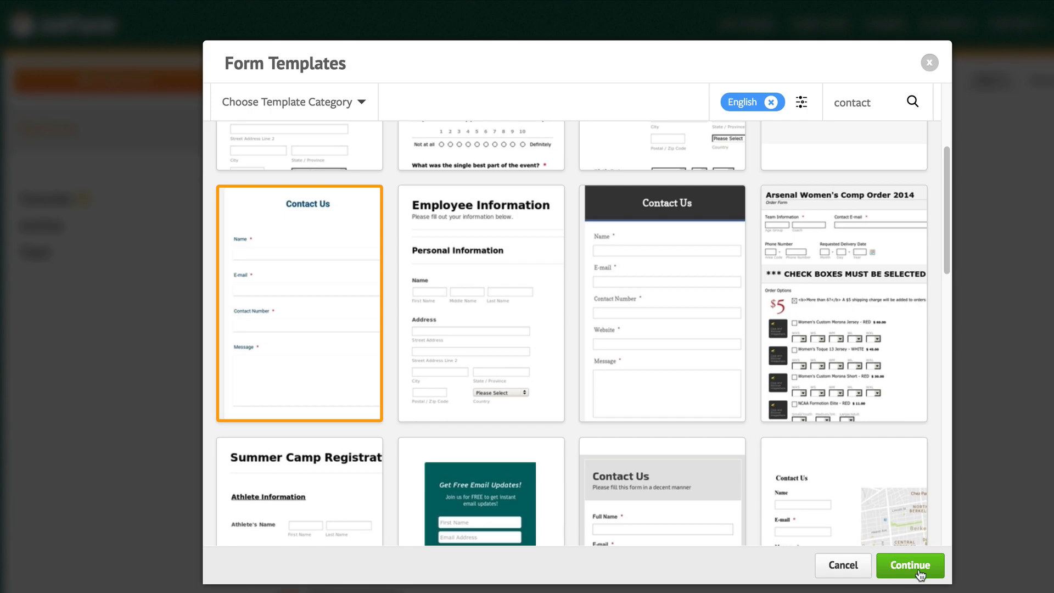
left_click(893, 563)
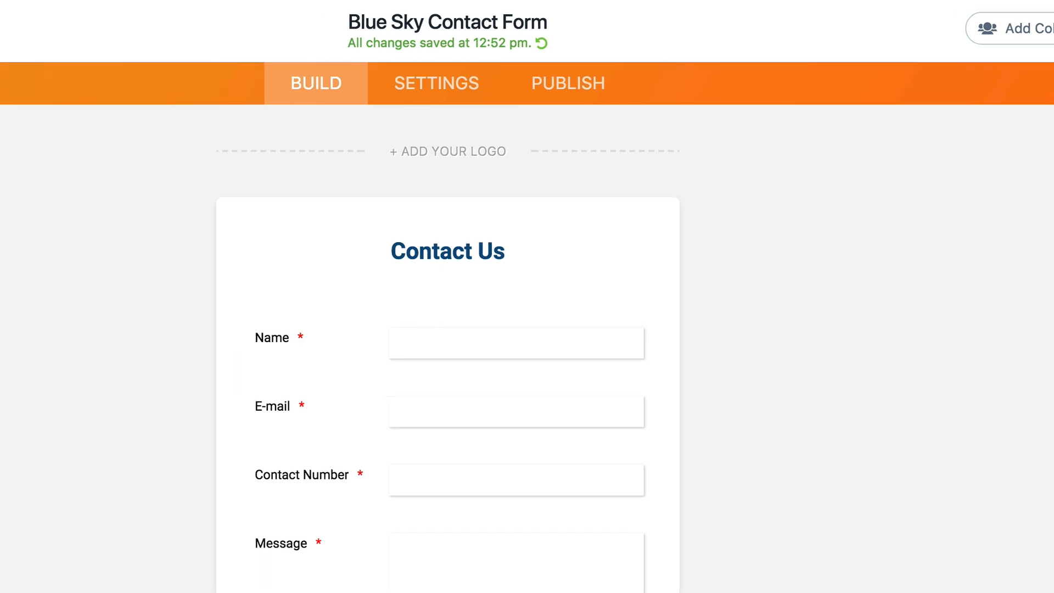
Open the Form Designer for the contact form, check its style settings and return to the color settings.
left_click(105, 175)
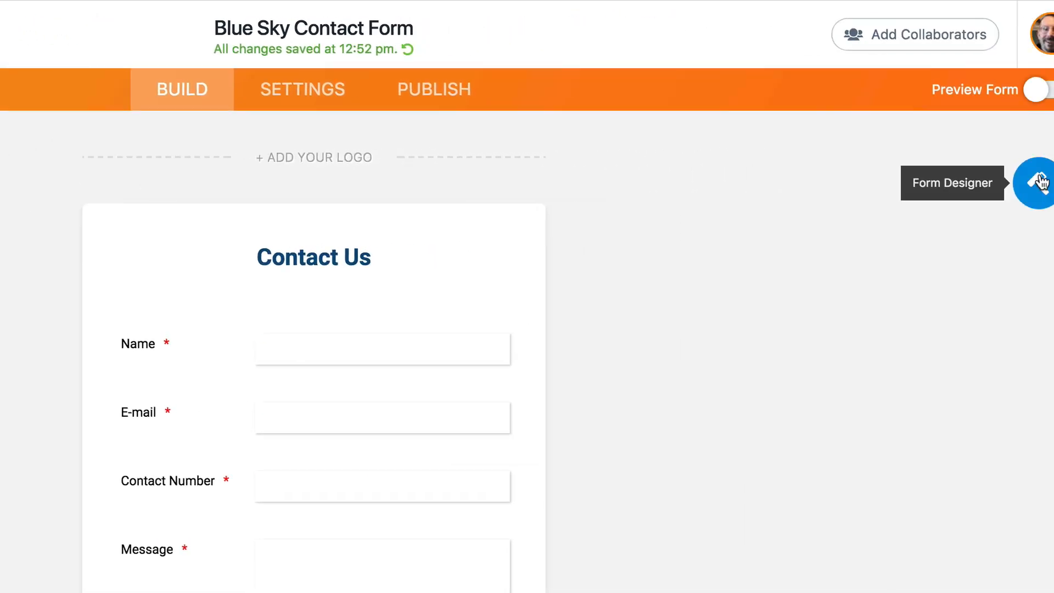
left_click(1041, 181)
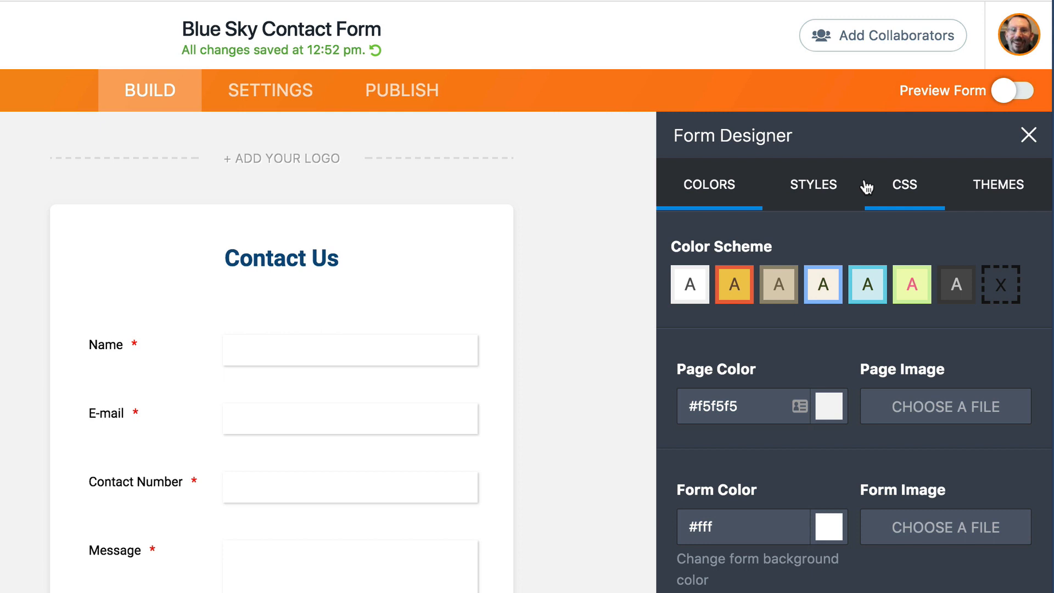
left_click(824, 191)
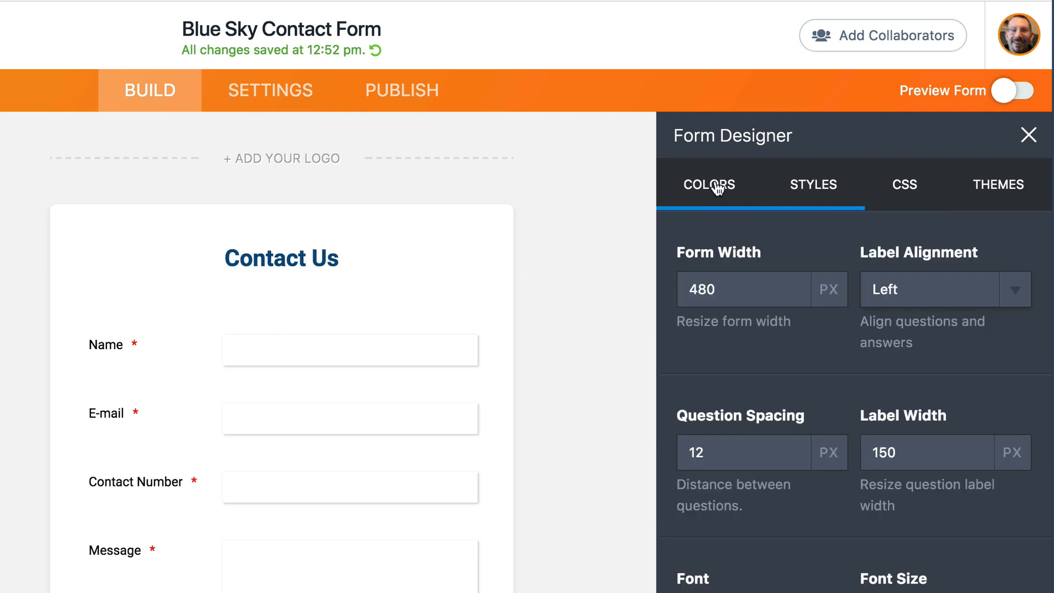
left_click(707, 187)
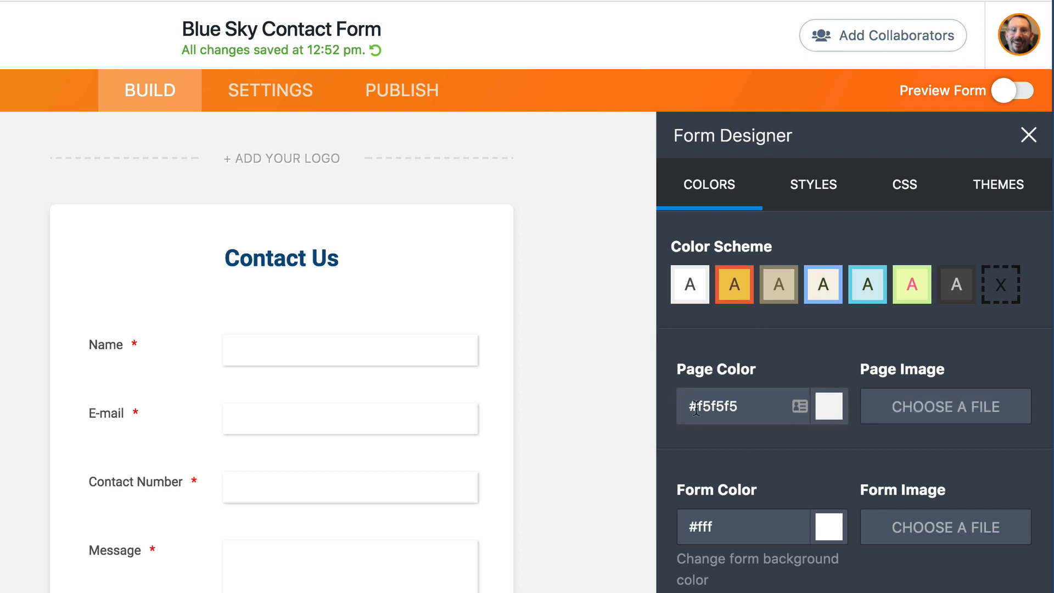
Set the form's page color to white (#ffffff) and its font color to black (#000000).
left_click(827, 416)
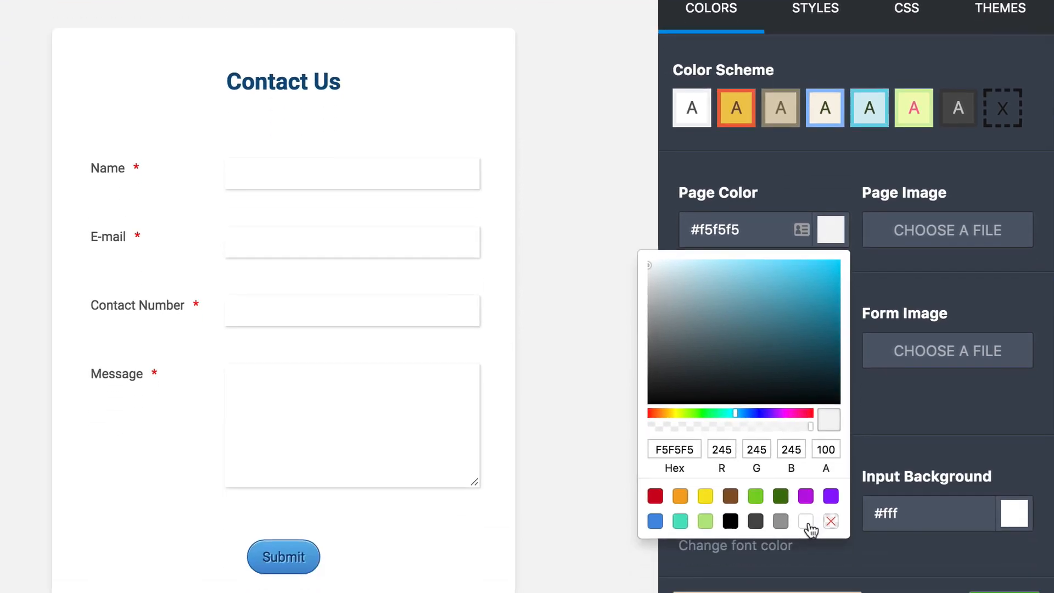
left_click(806, 508)
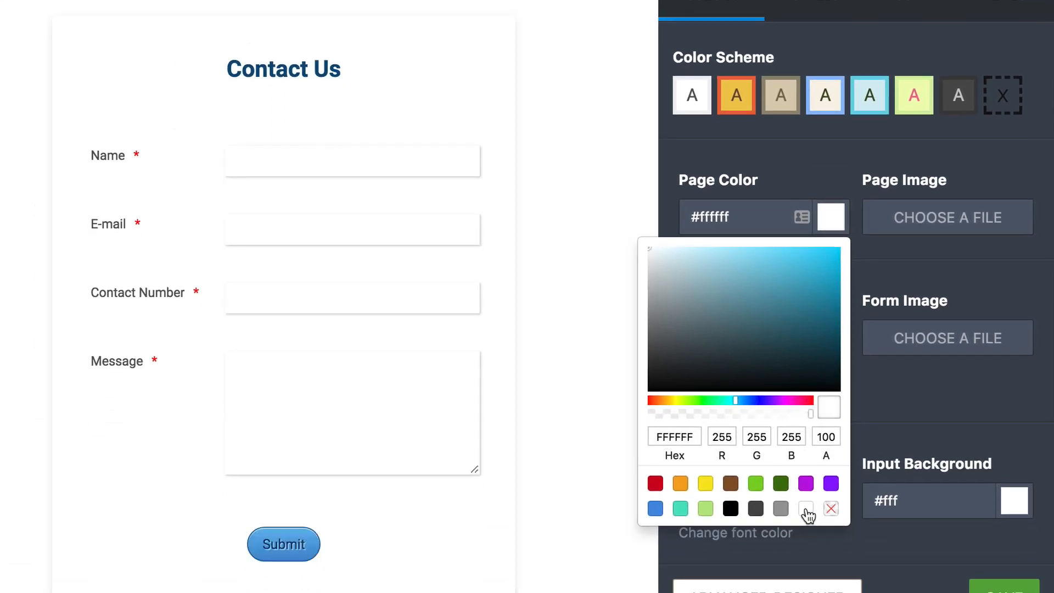
left_click(788, 158)
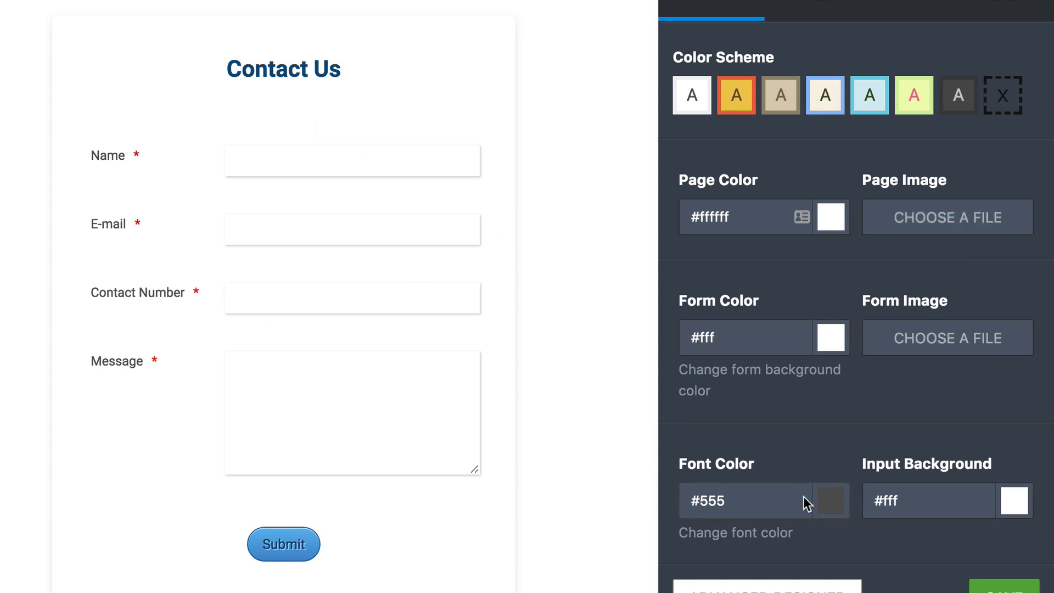
left_click(832, 502)
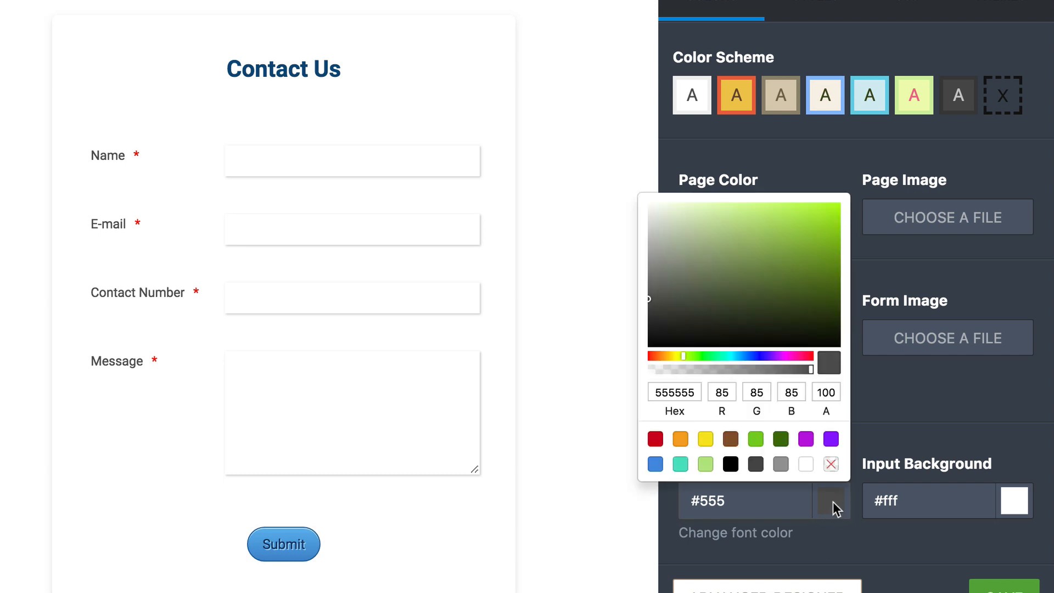
left_click(731, 464)
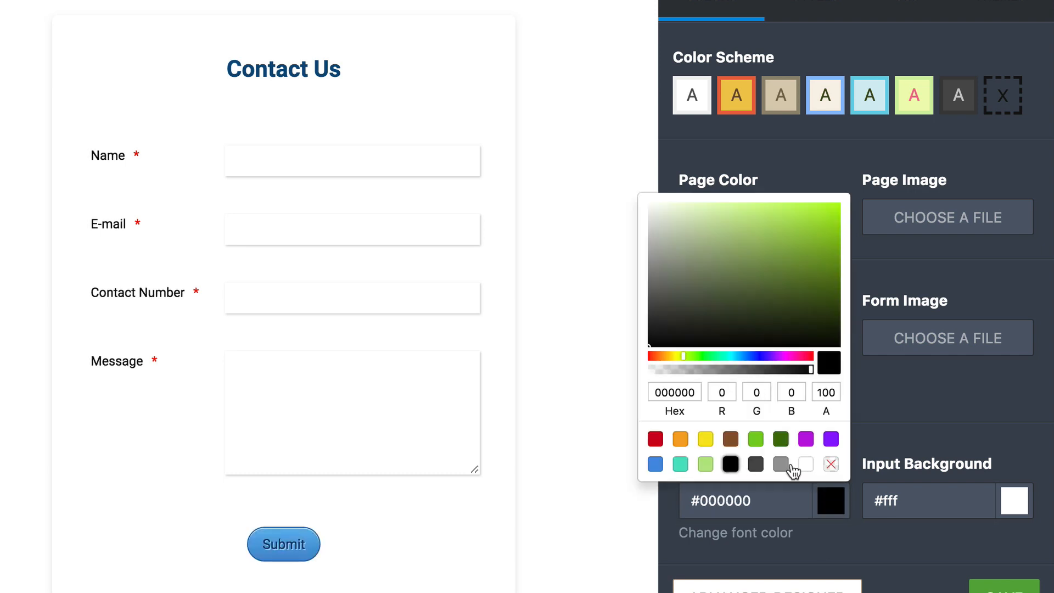
Open the Advanced Designer and look through its form layout and form cover settings.
left_click(908, 406)
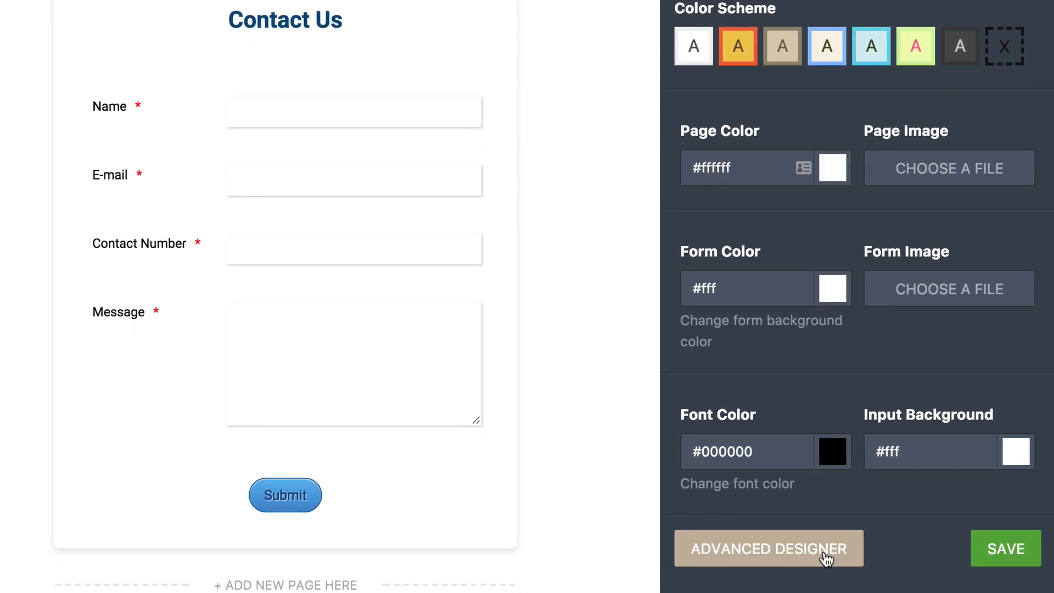
left_click(824, 555)
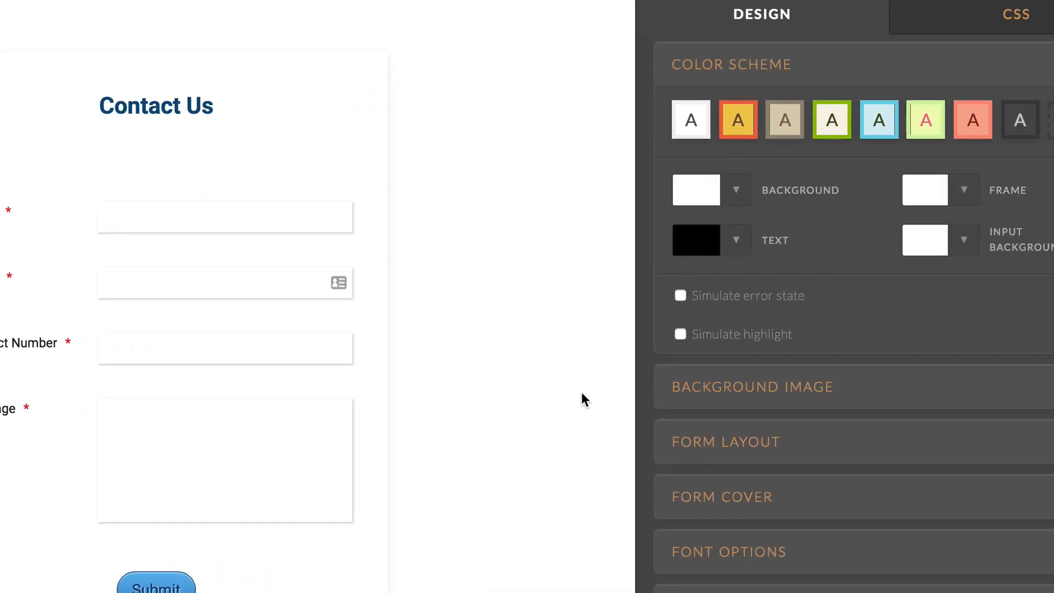
left_click(900, 458)
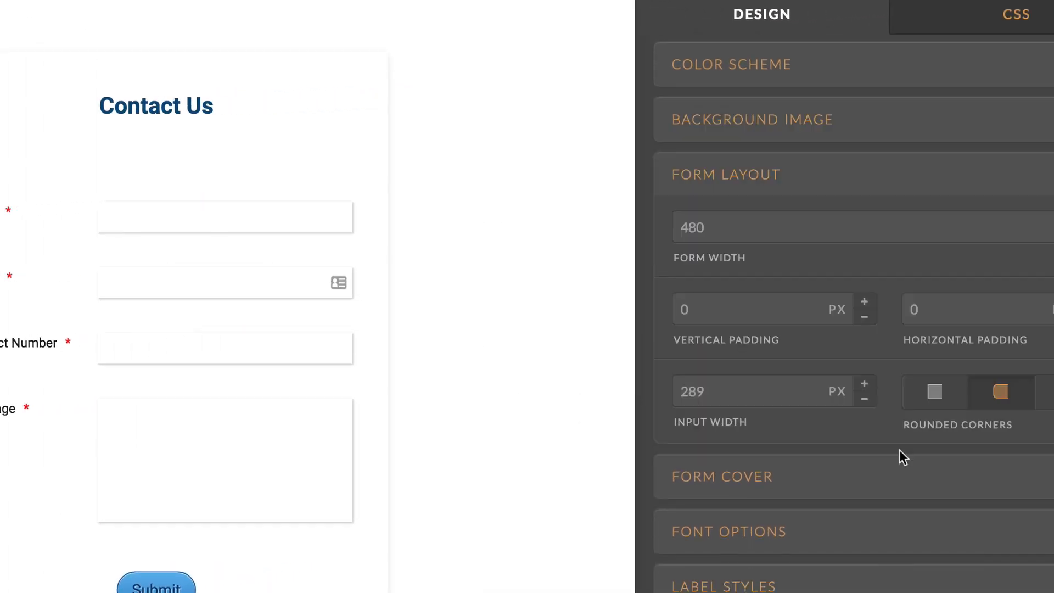
left_click(845, 495)
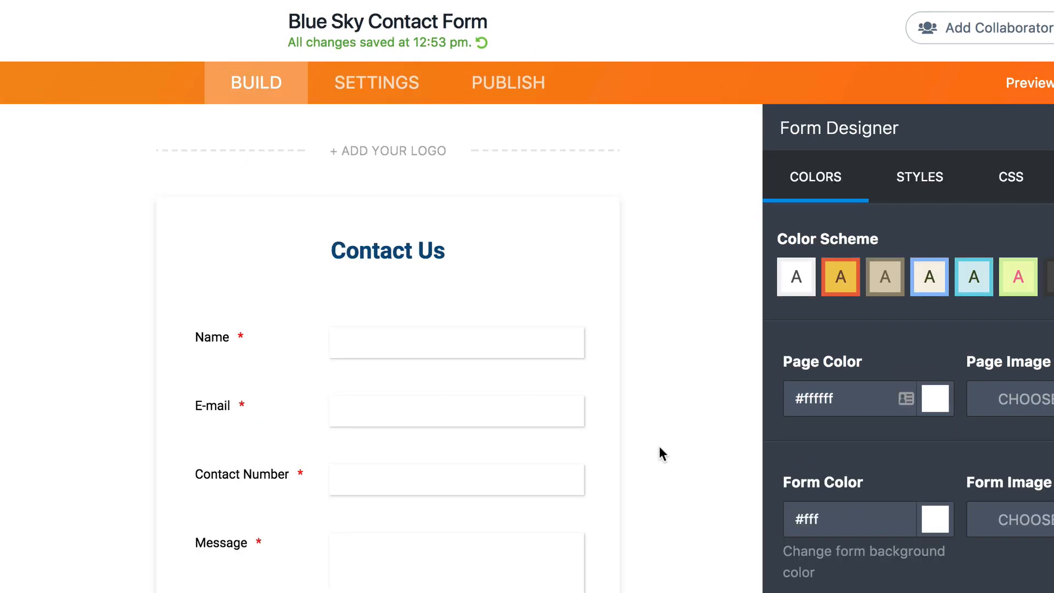
Change the form's heading text to "Contact SMS".
left_click(353, 248)
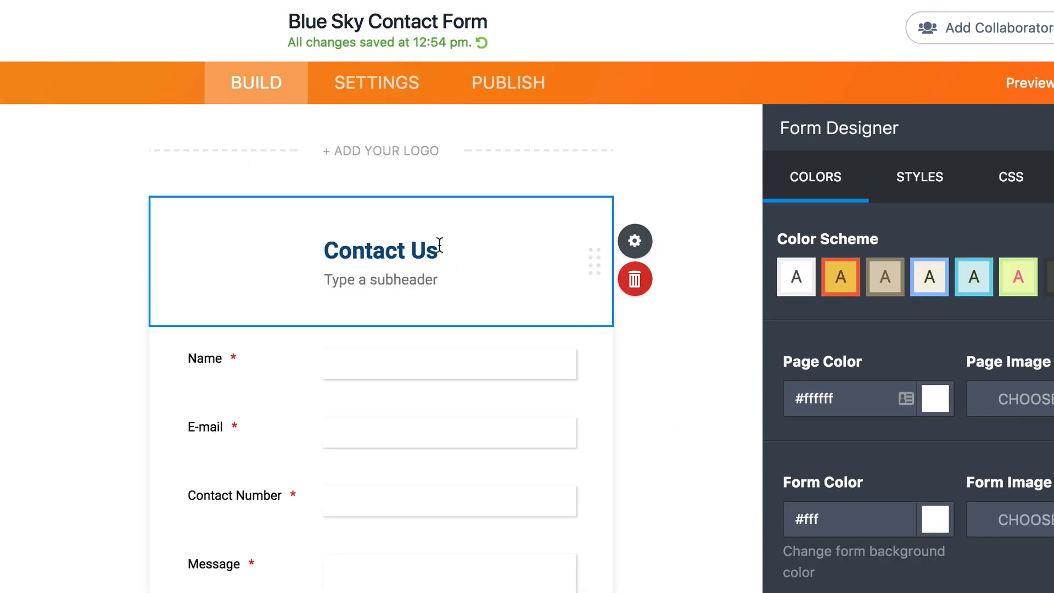
left_click_drag(439, 250, 412, 248)
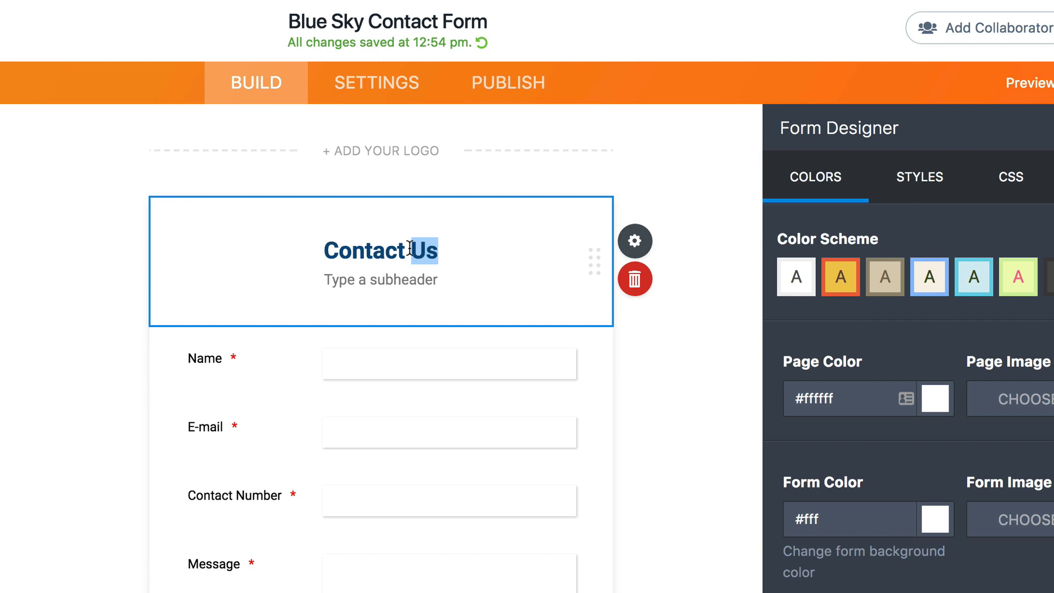
type("SNS")
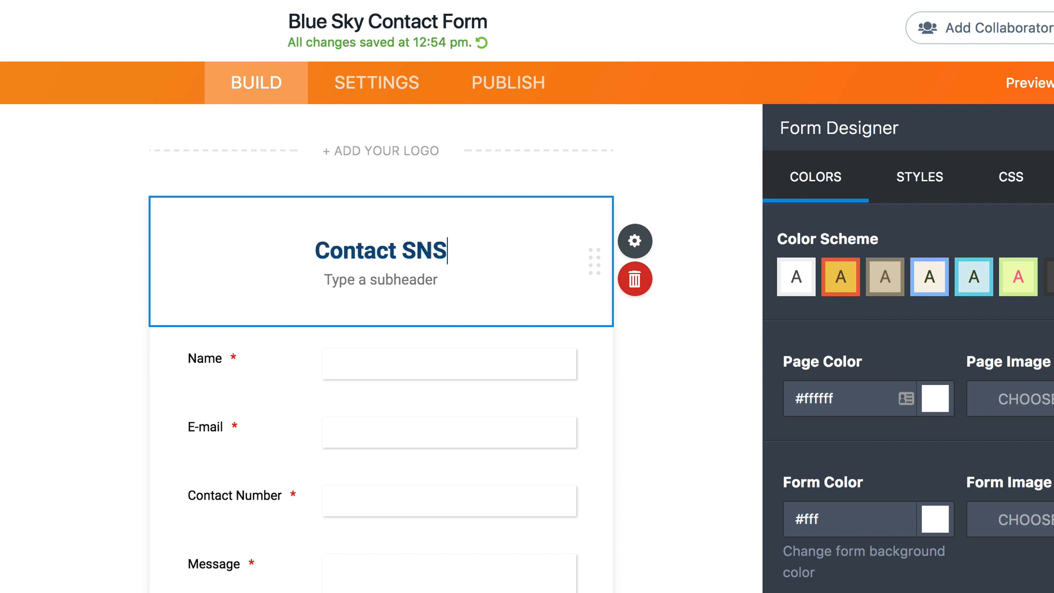
key("BackSpace")
key("BackSpace")
type("MS")
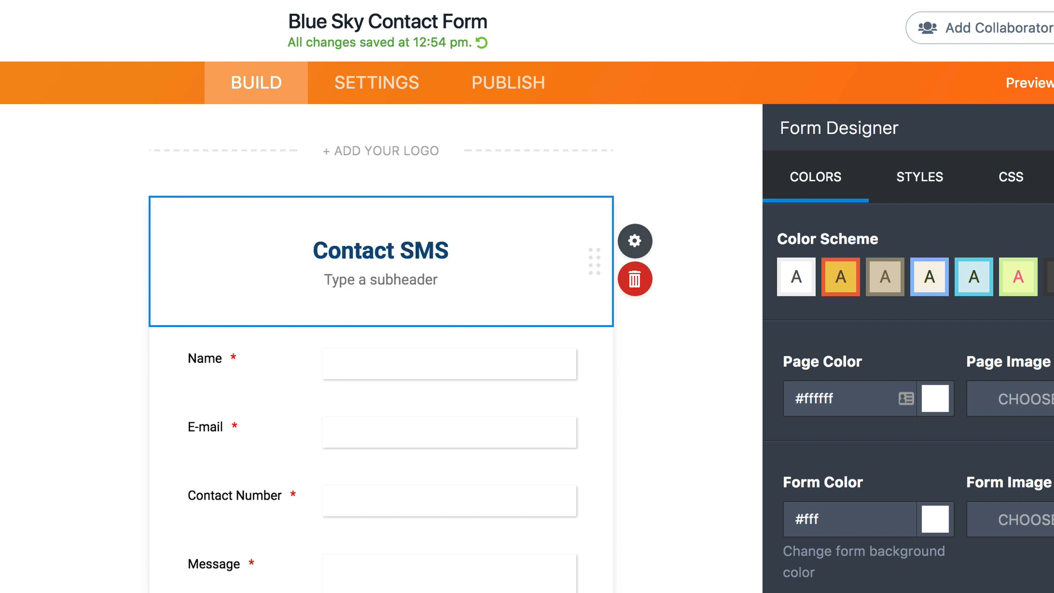
Open the Name field's properties and review its question text, required setting and validation options.
left_click(392, 341)
left_click(392, 341)
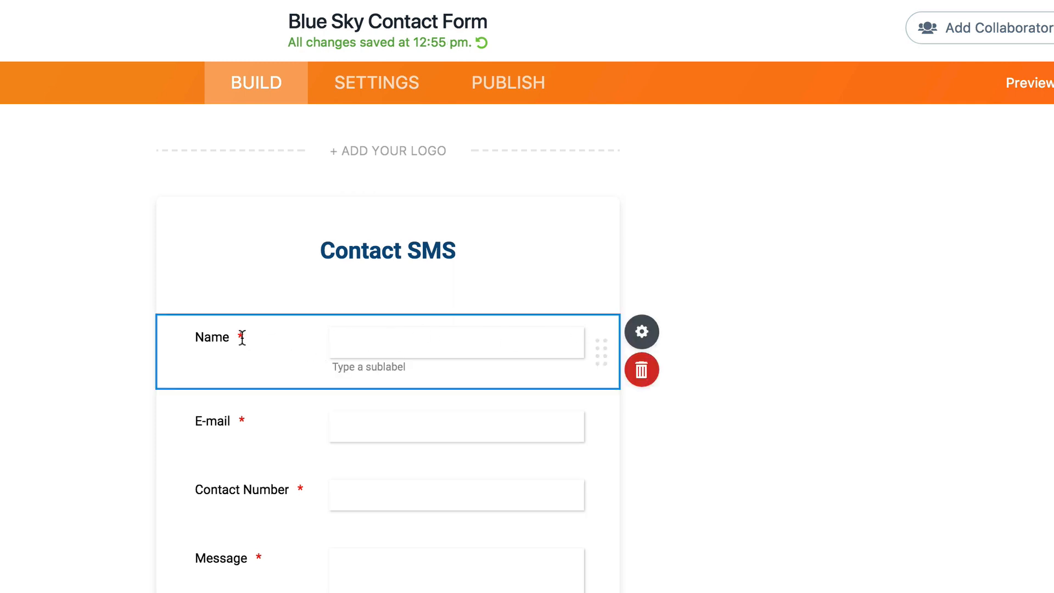
left_click(645, 333)
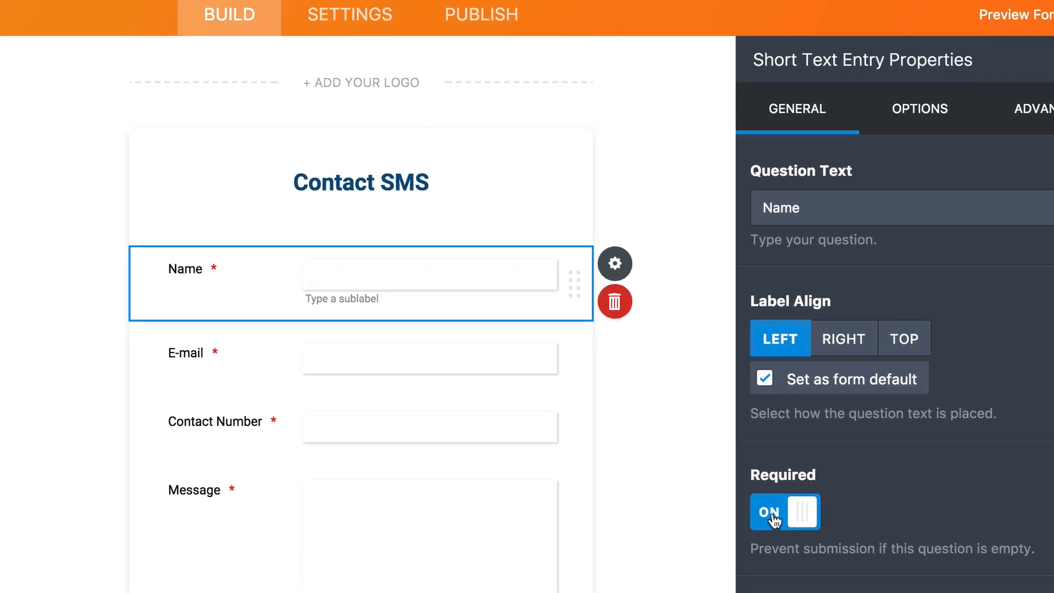
left_click(823, 587)
left_click(778, 516)
left_click_drag(820, 204, 753, 199)
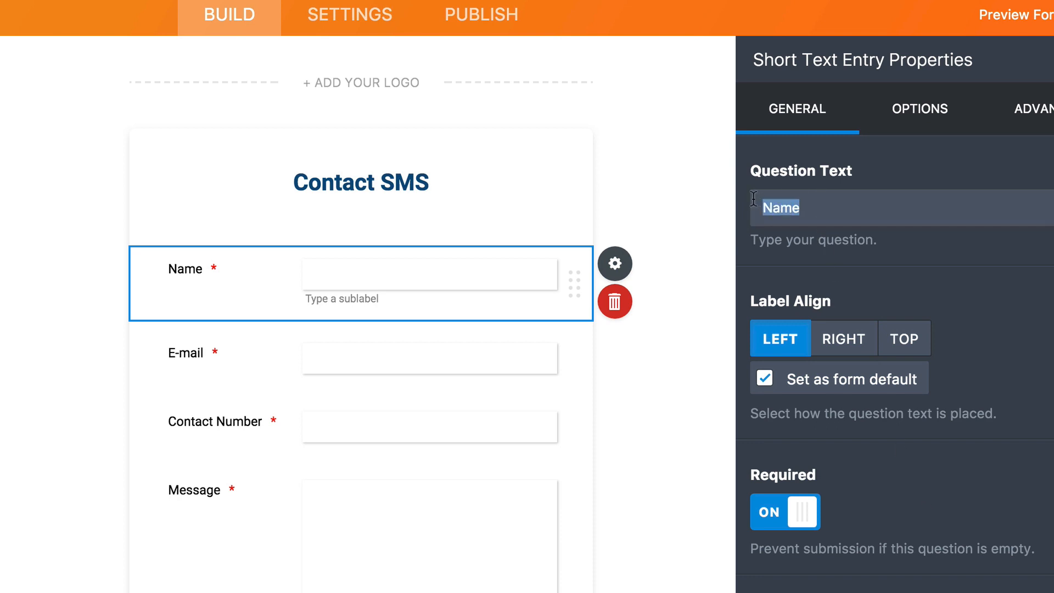
scroll(887, 580, "down", 1)
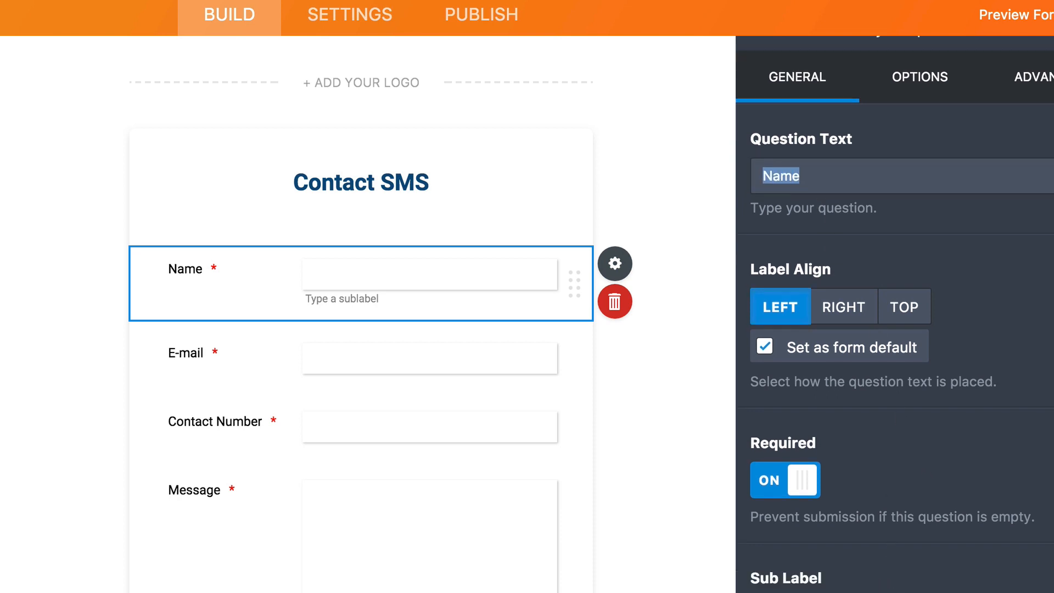
scroll(904, 583, "up", 1)
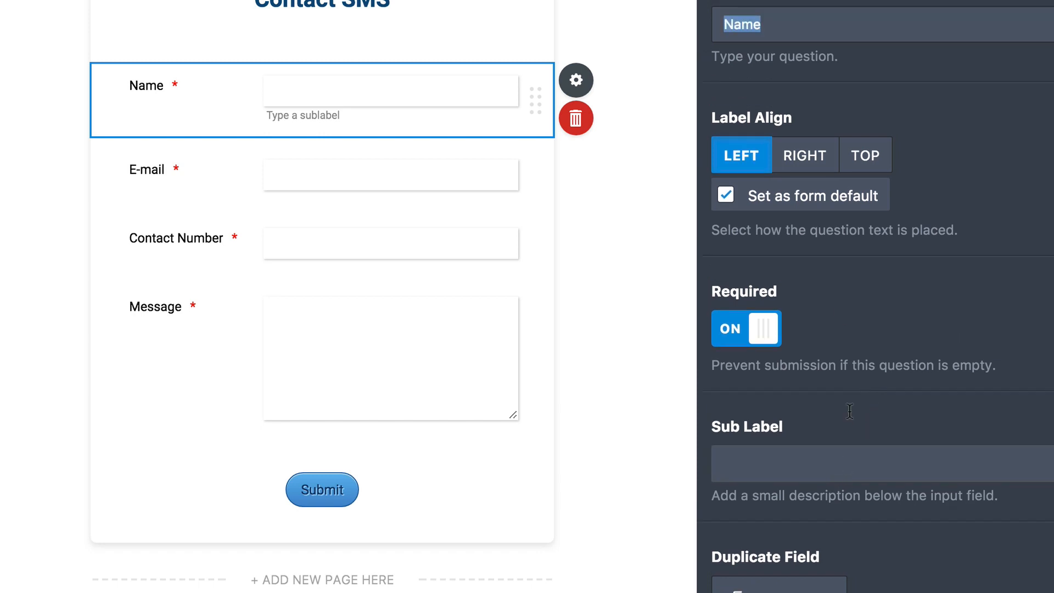
left_click(881, 5)
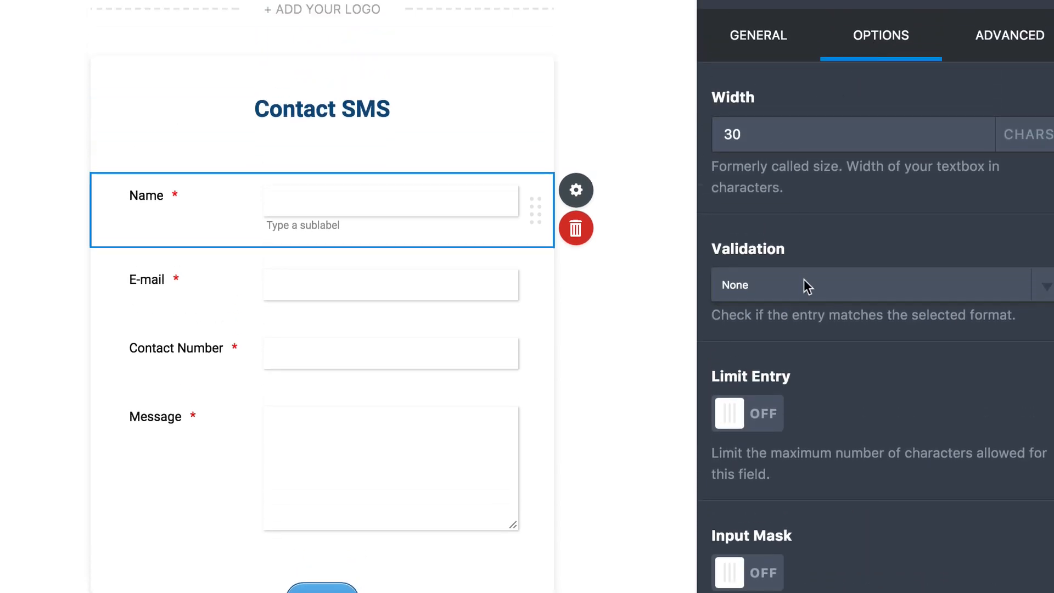
left_click(838, 285)
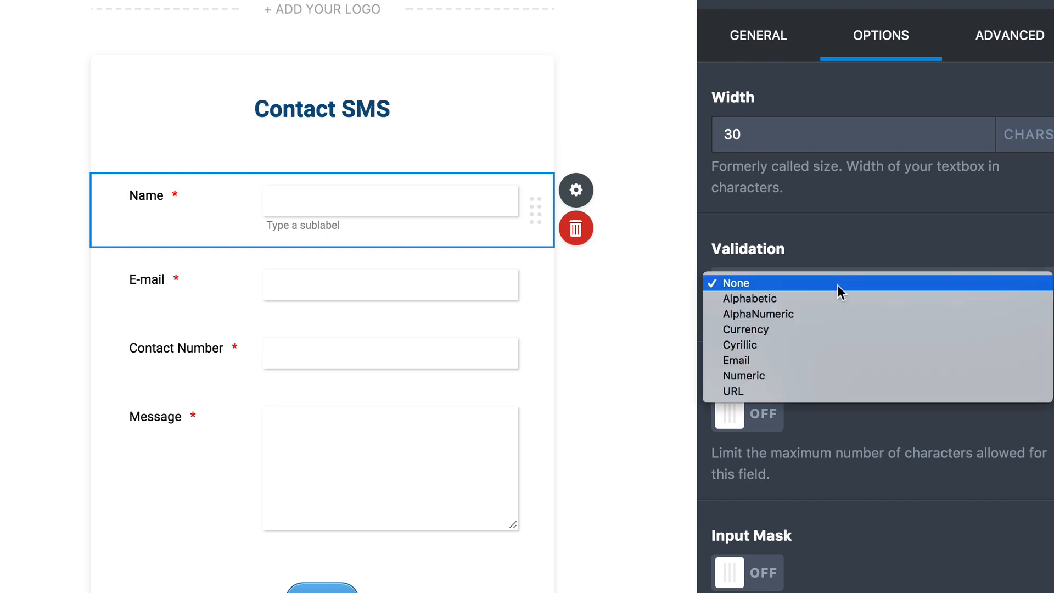
left_click(838, 281)
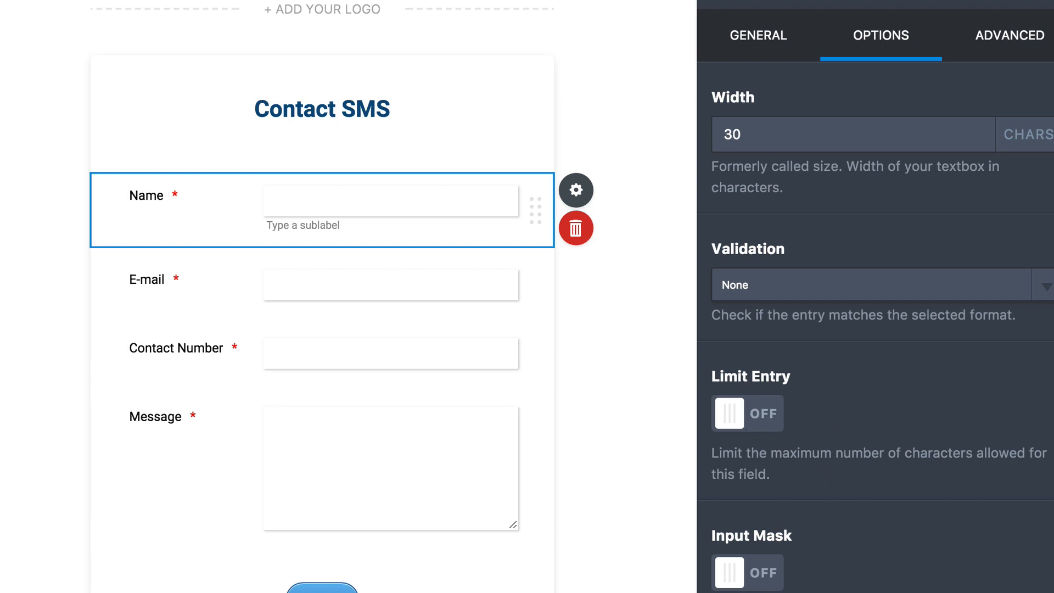
Set the Name field's default value to "Enter full name" in its advanced properties.
left_click(995, 40)
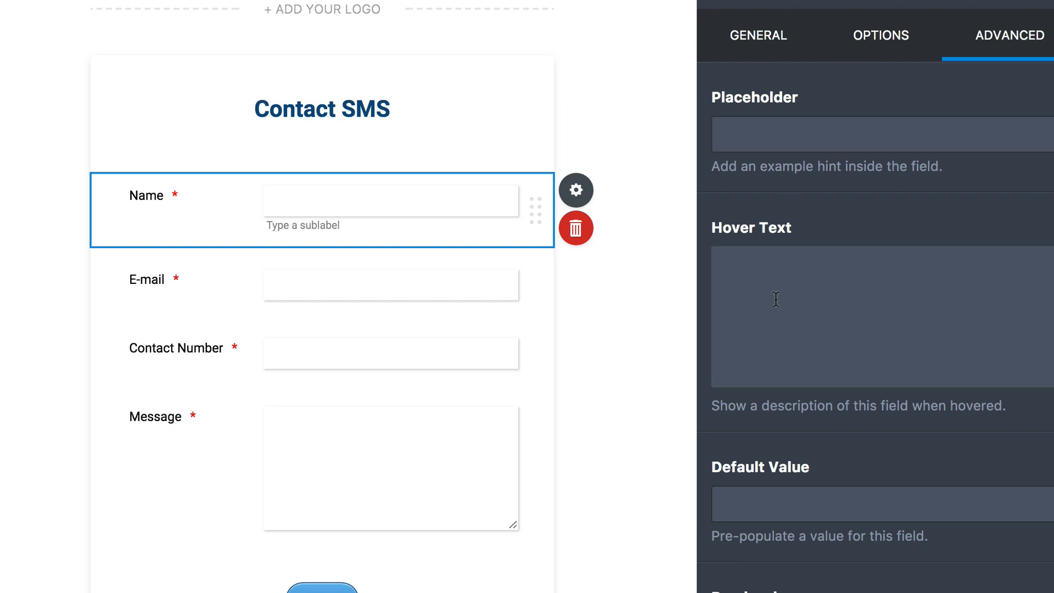
scroll(877, 378, "down", 5)
left_click(829, 234)
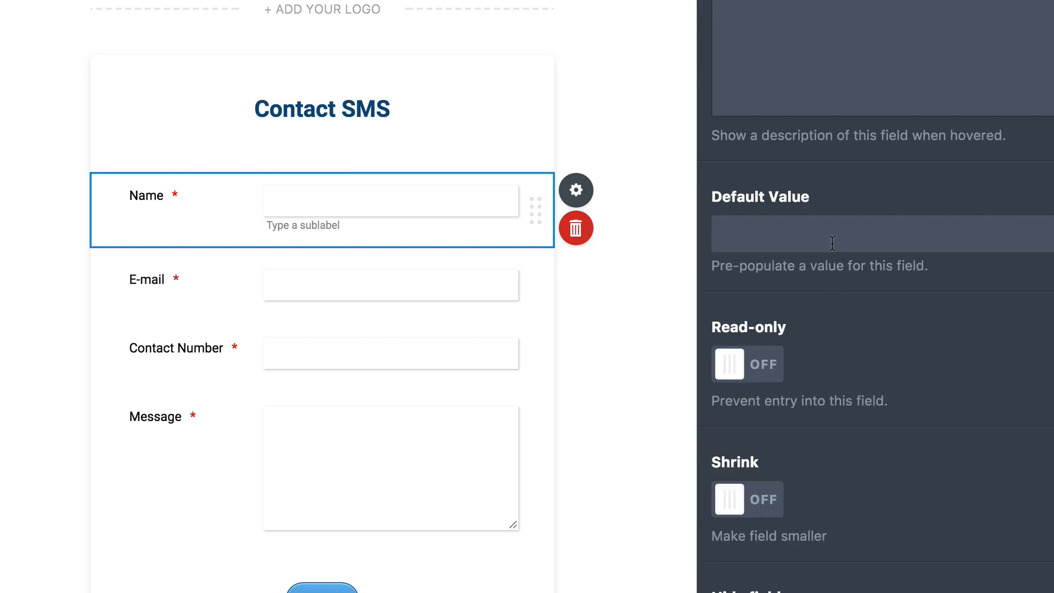
type("Enter full name")
scroll(827, 270, "up", 5)
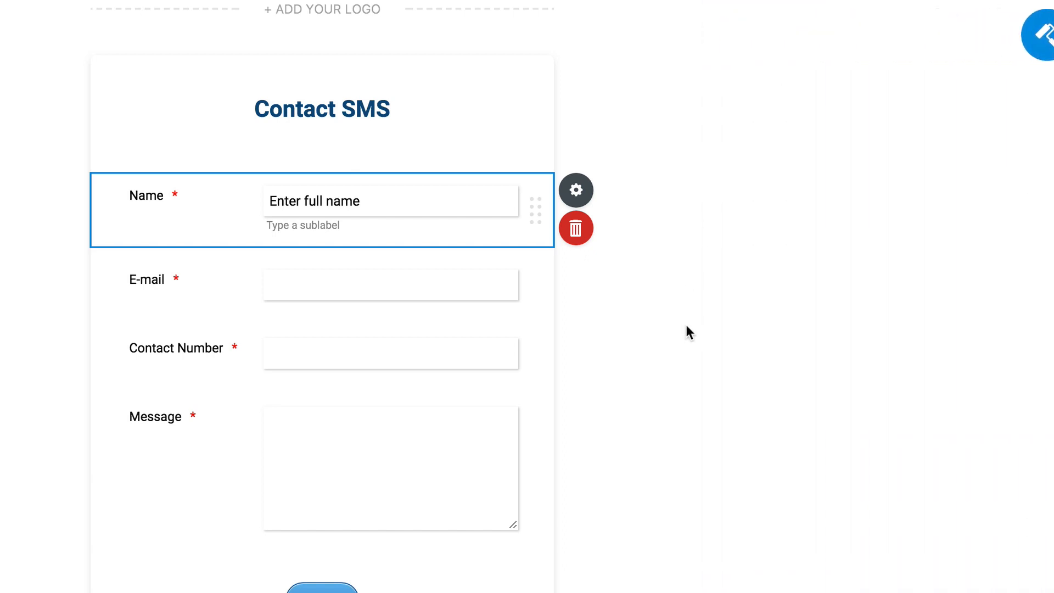
Set the E-mail field's validation to Email and close its properties.
left_click(504, 310)
left_click(307, 265)
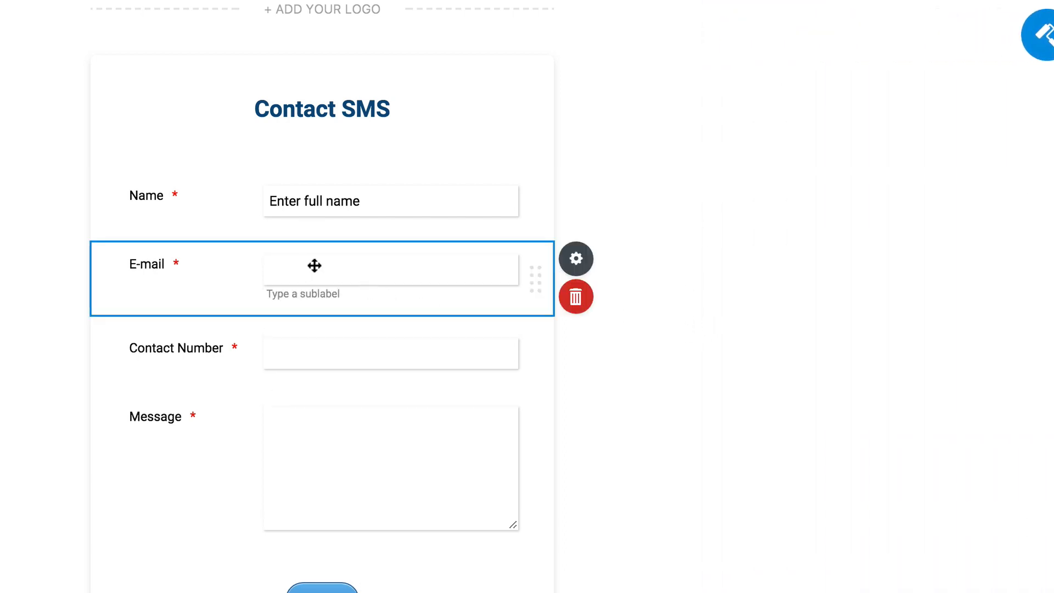
left_click(576, 260)
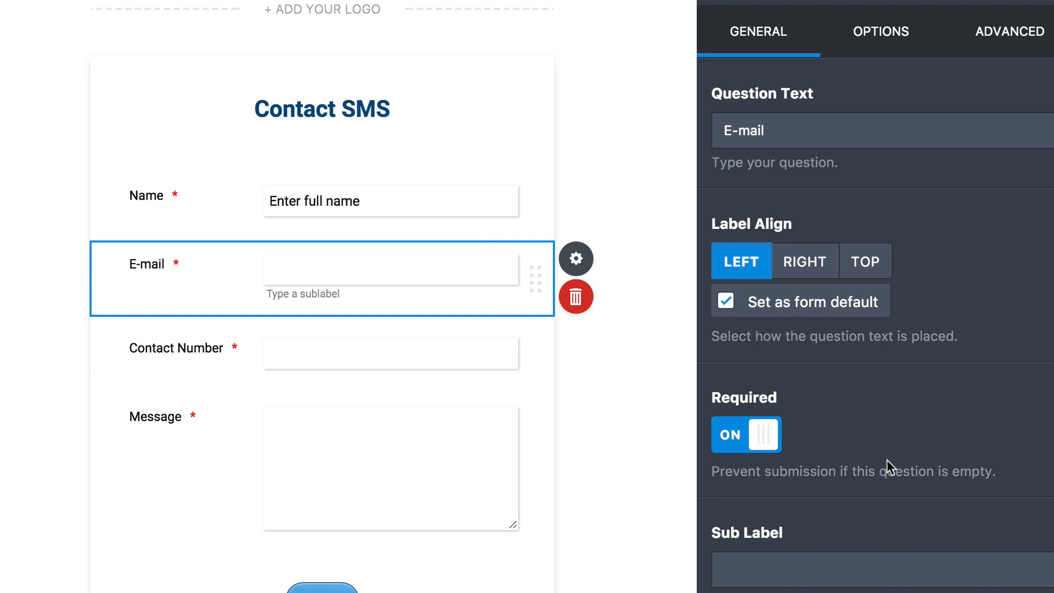
left_click(882, 40)
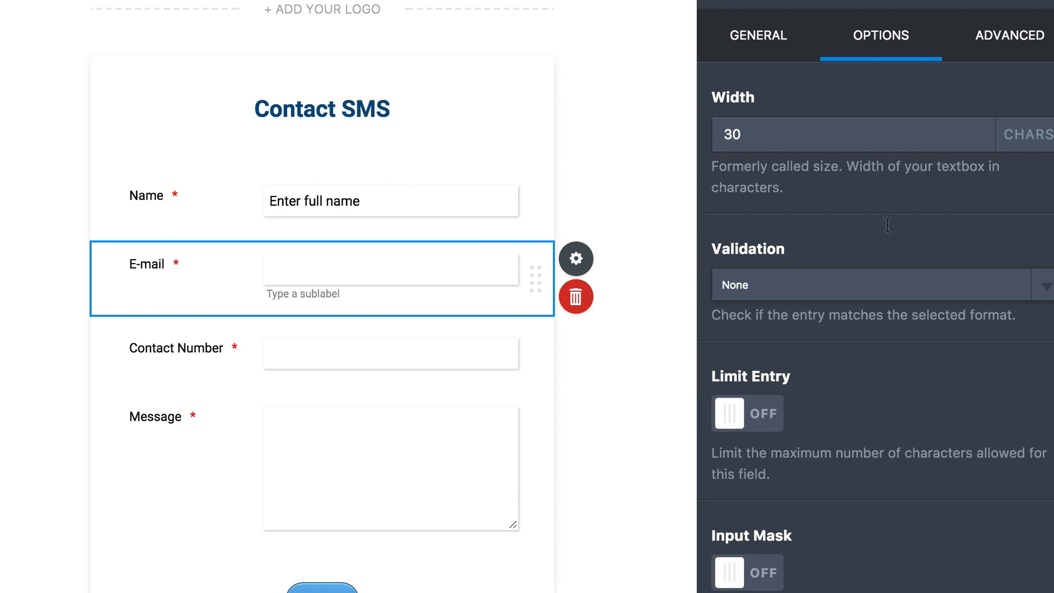
left_click(1037, 280)
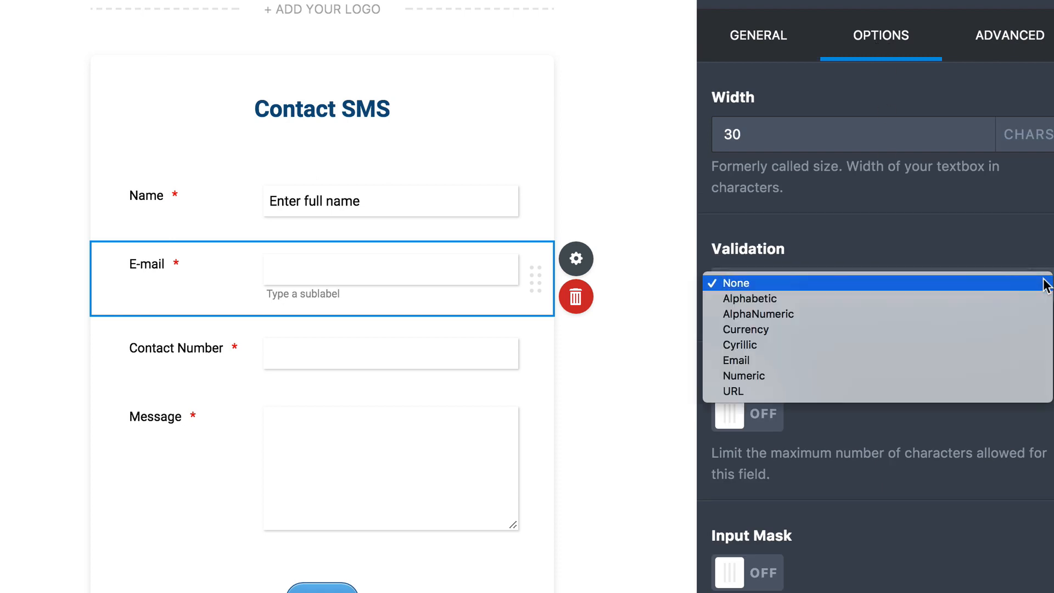
left_click(973, 357)
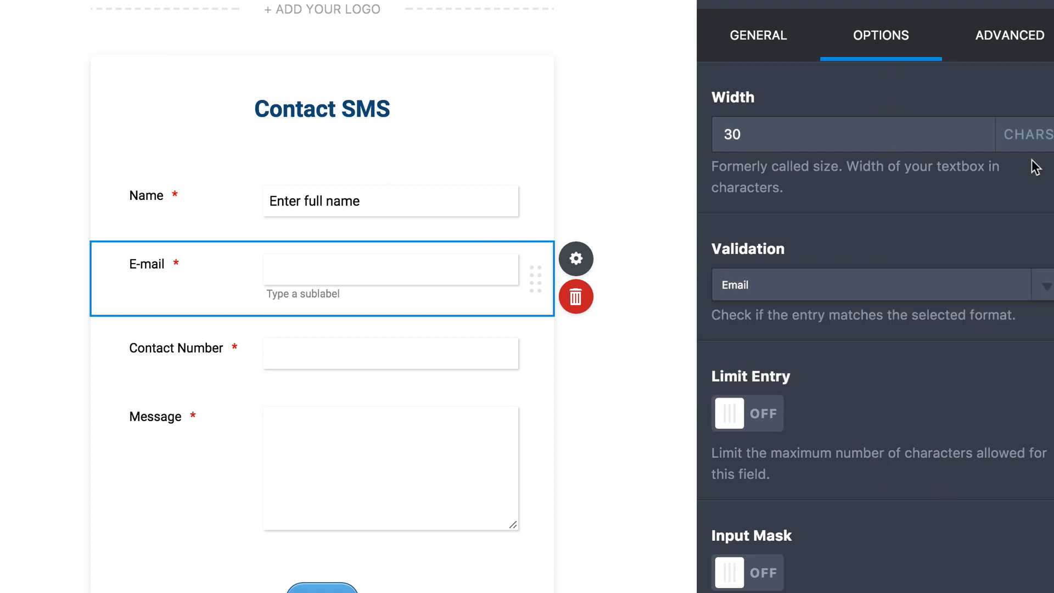
left_click(1049, 2)
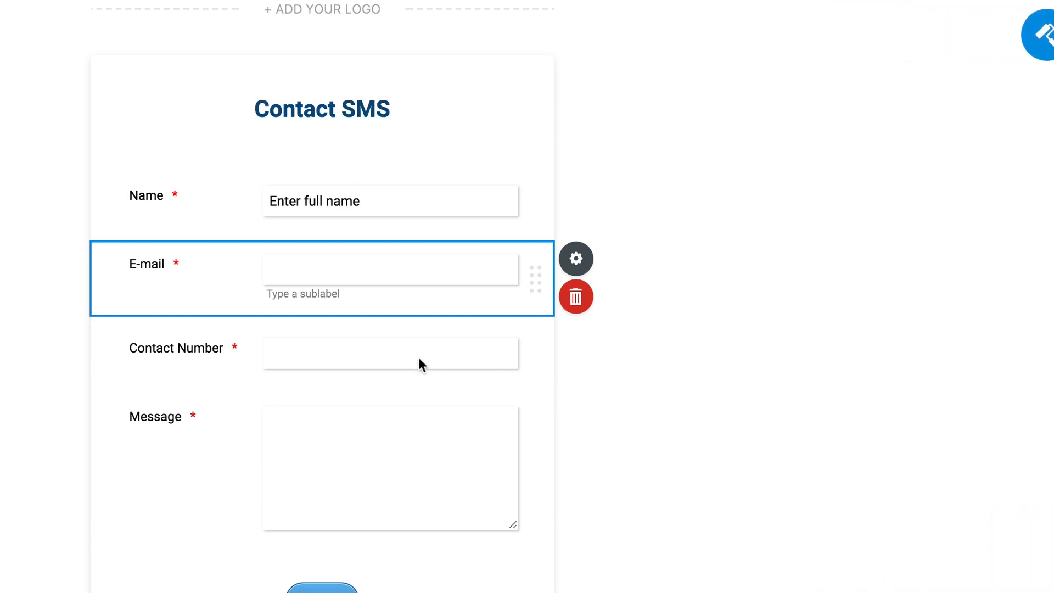
Set the Contact Number field's validation to Numeric and close its properties.
left_click(421, 364)
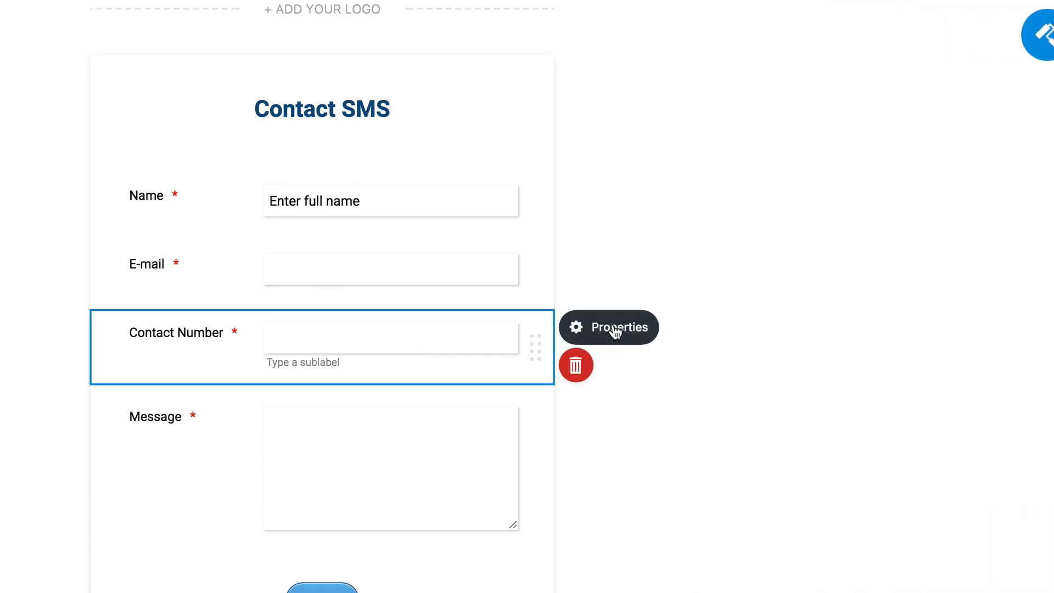
left_click(615, 332)
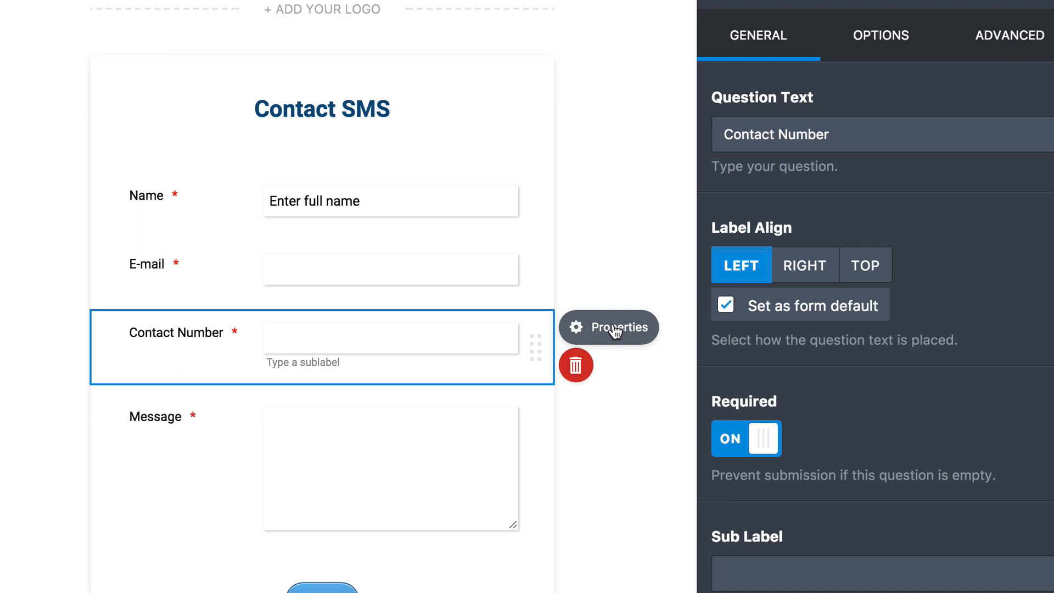
left_click(867, 36)
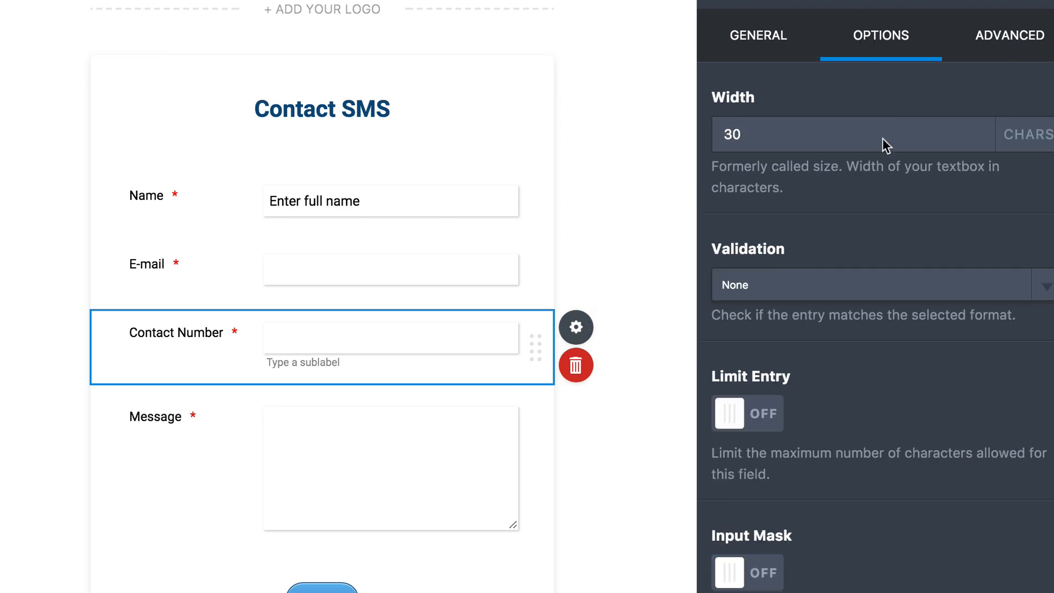
left_click(1035, 282)
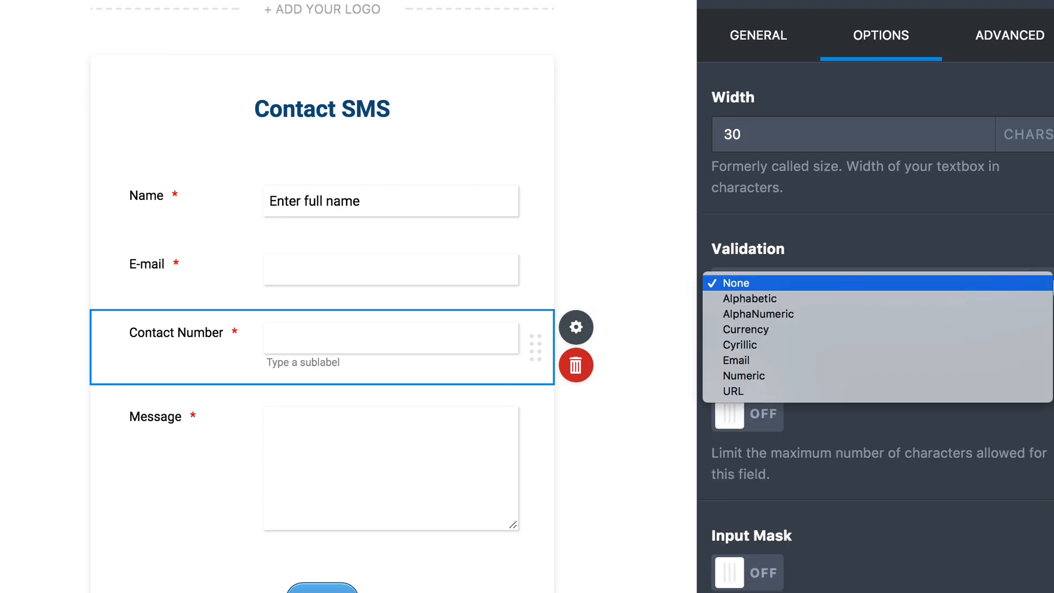
left_click(949, 375)
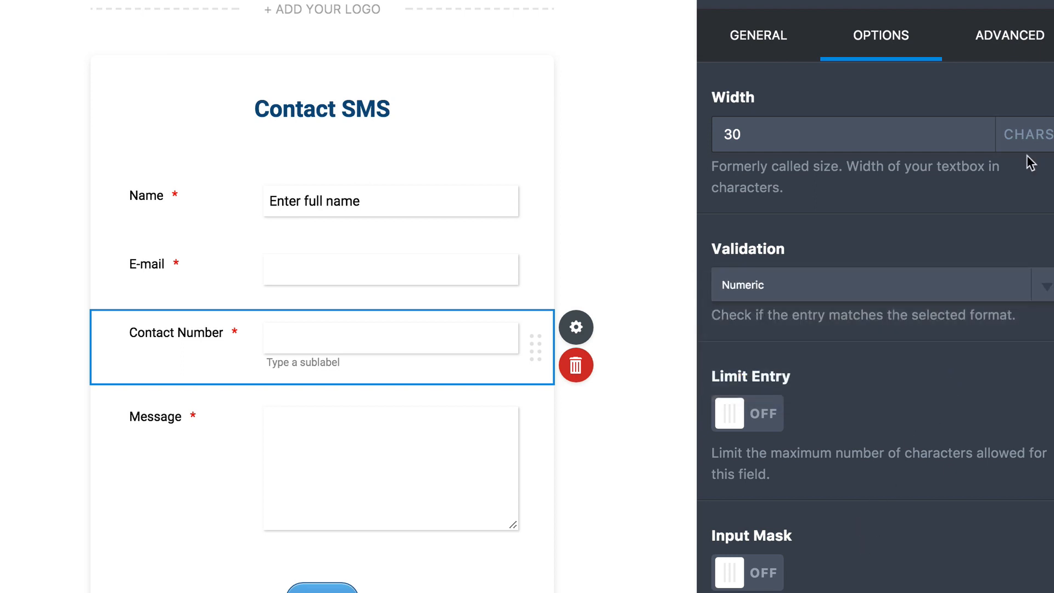
left_click(1052, 2)
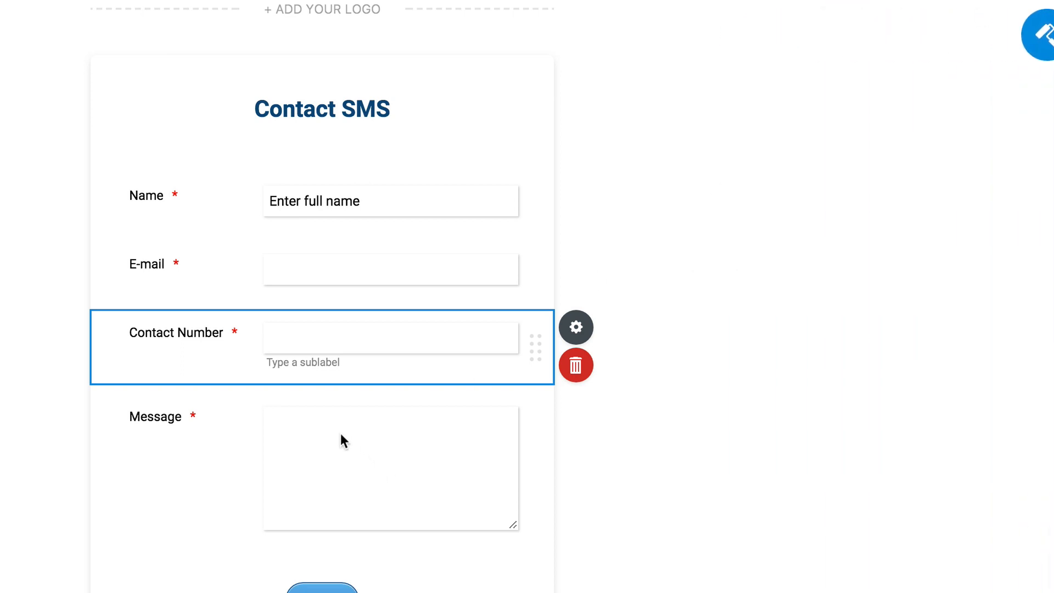
Make the Message field optional by turning off its Required setting, and close its properties.
left_click(304, 429)
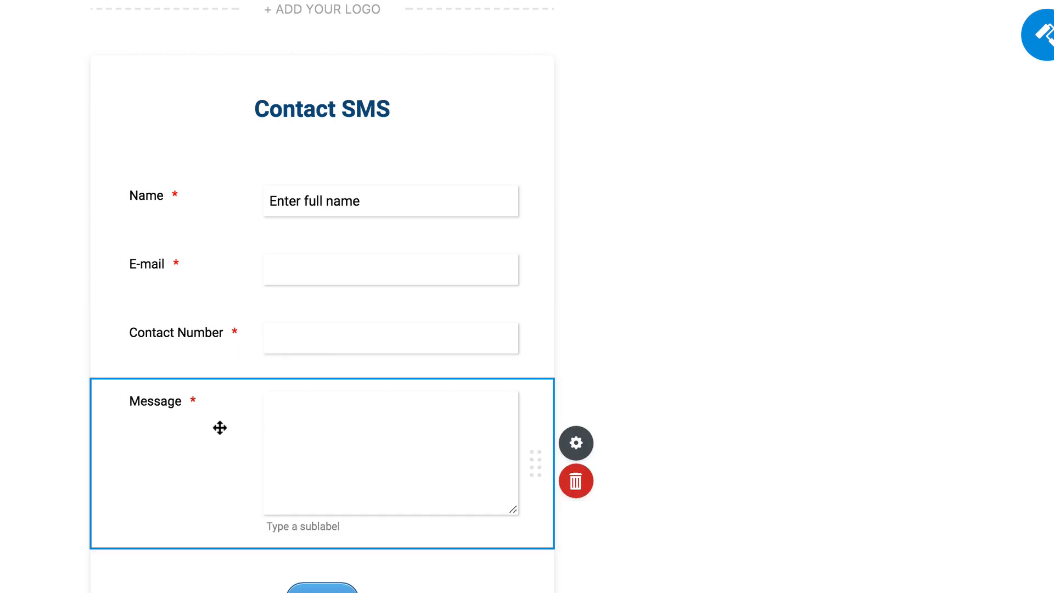
left_click(619, 448)
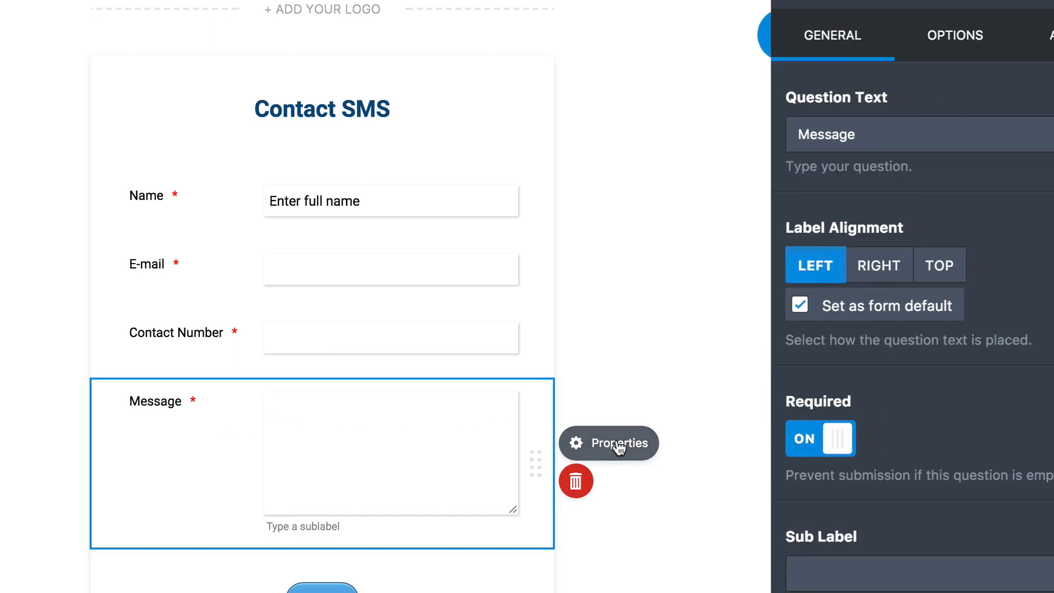
left_click(741, 444)
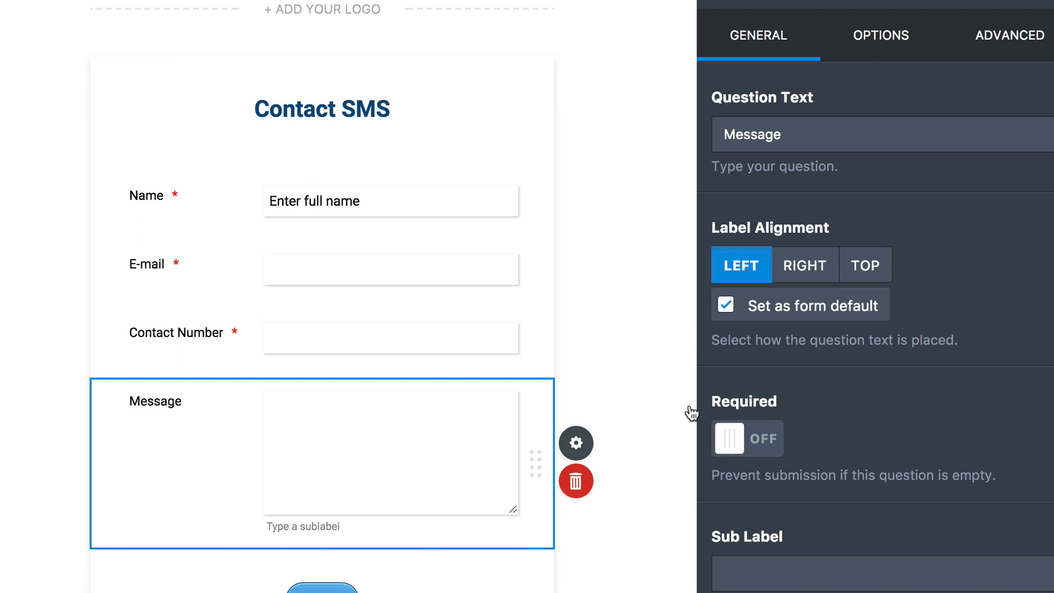
left_click(1048, 23)
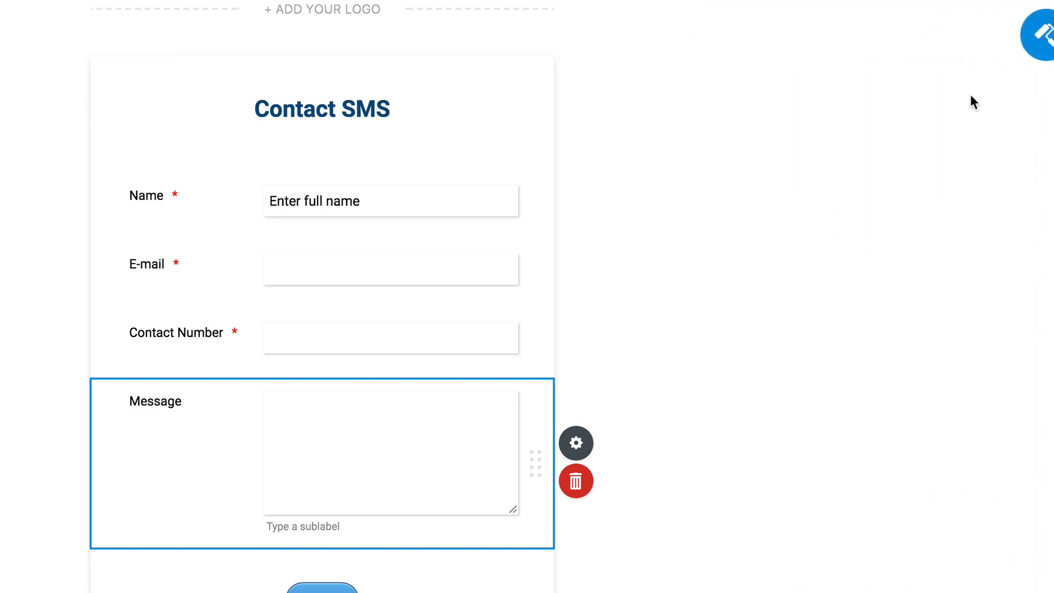
Open the Submit button's properties and apply the grey rectangular button style.
left_click(372, 579)
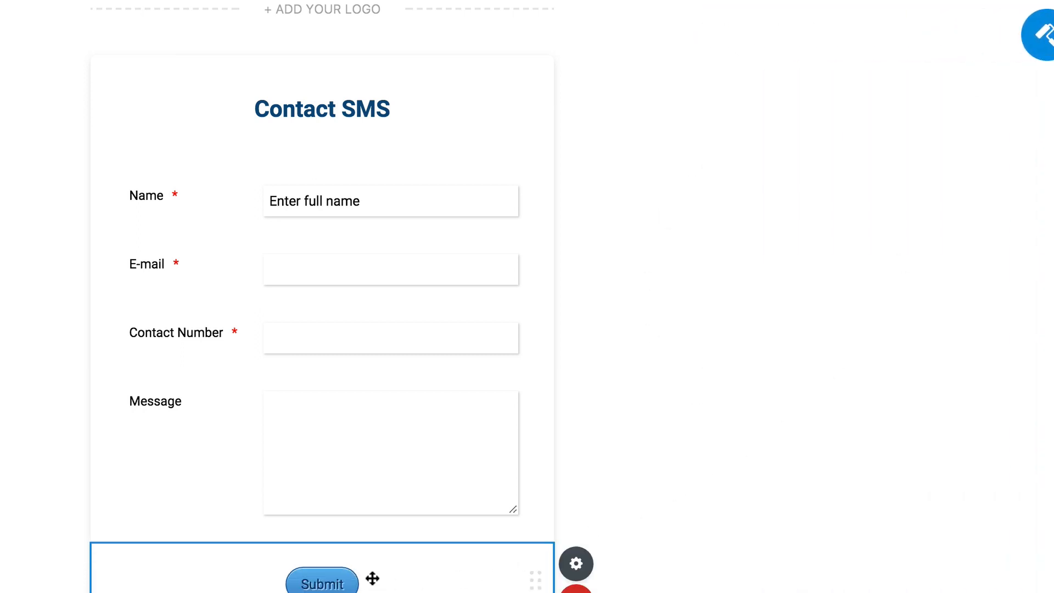
left_click(597, 573)
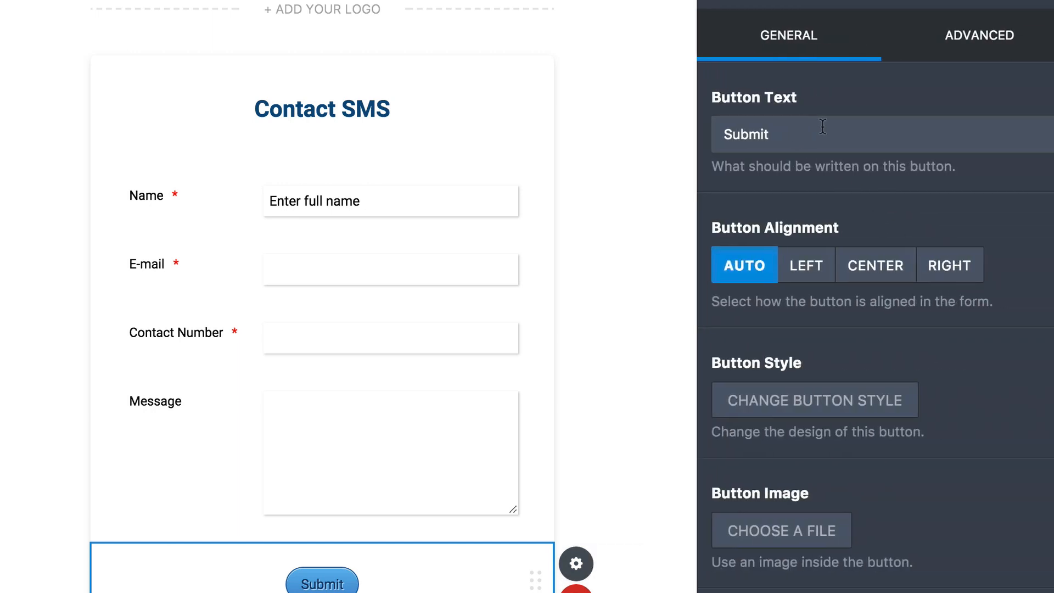
left_click_drag(822, 126, 719, 121)
left_click(828, 407)
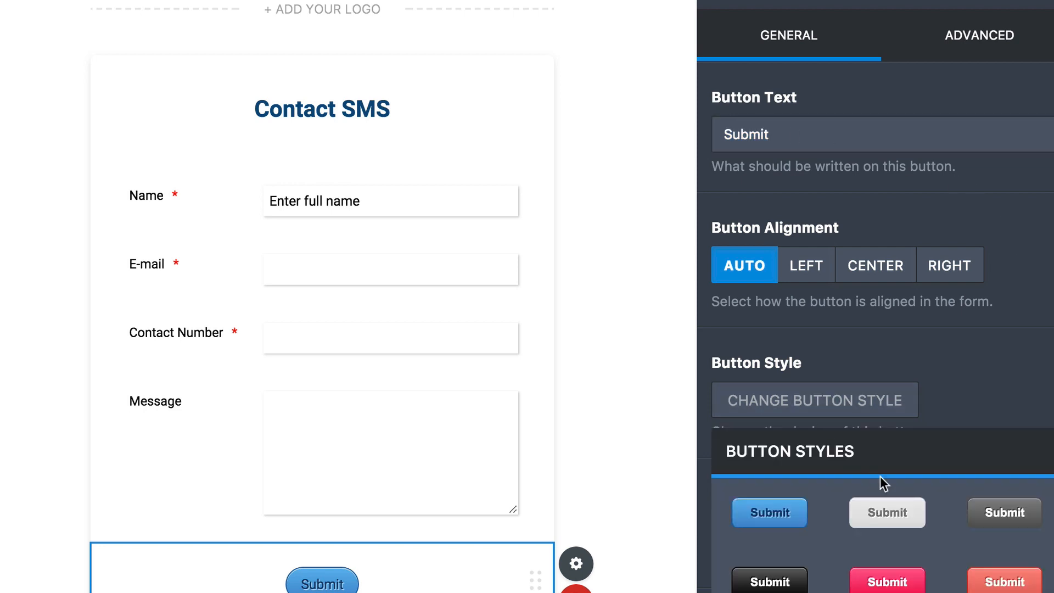
scroll(957, 558, "down", 5)
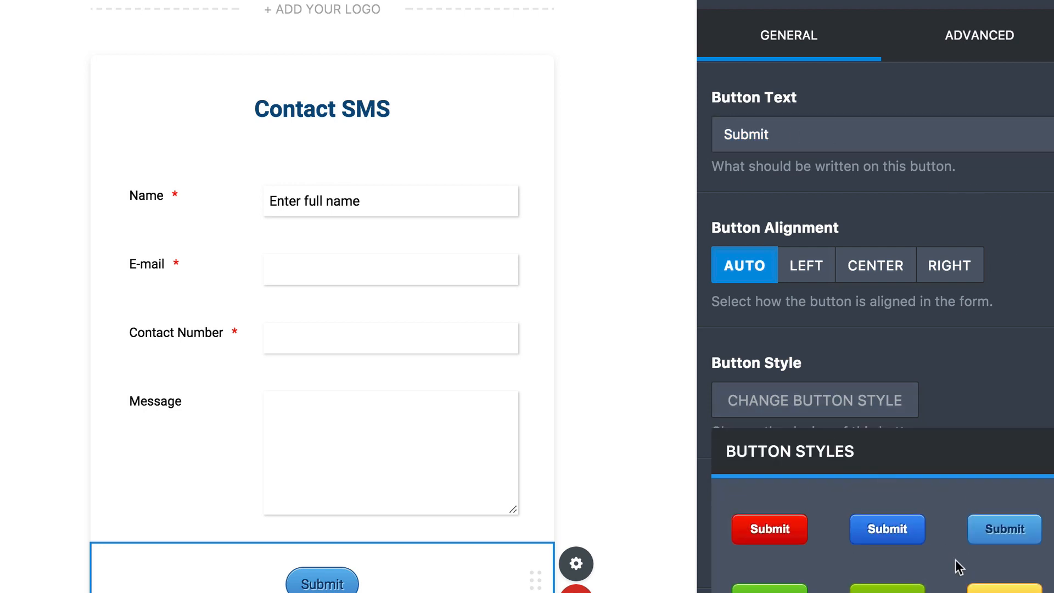
scroll(954, 561, "down", 3)
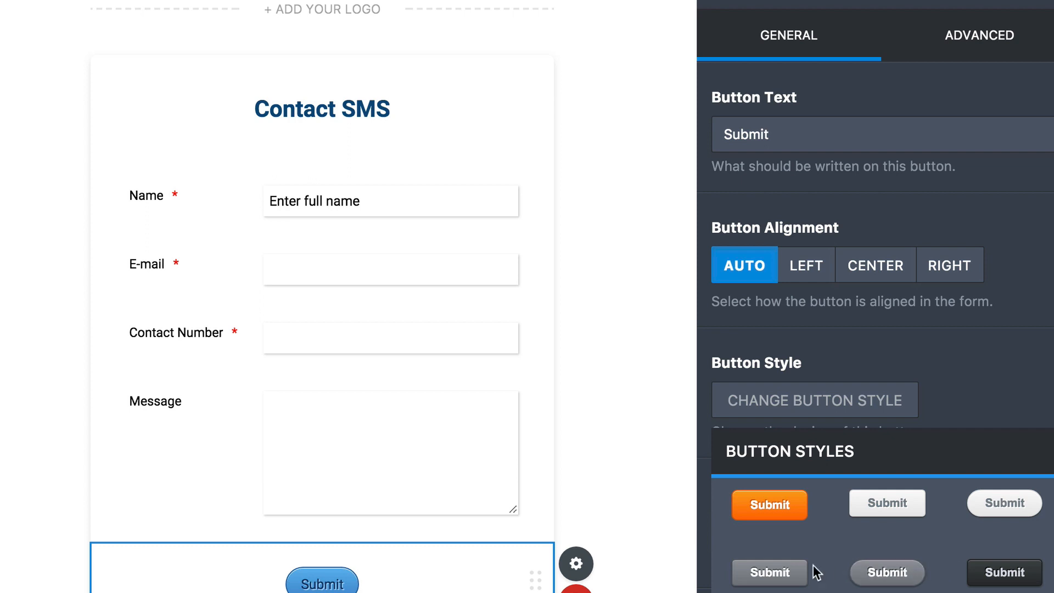
left_click(770, 573)
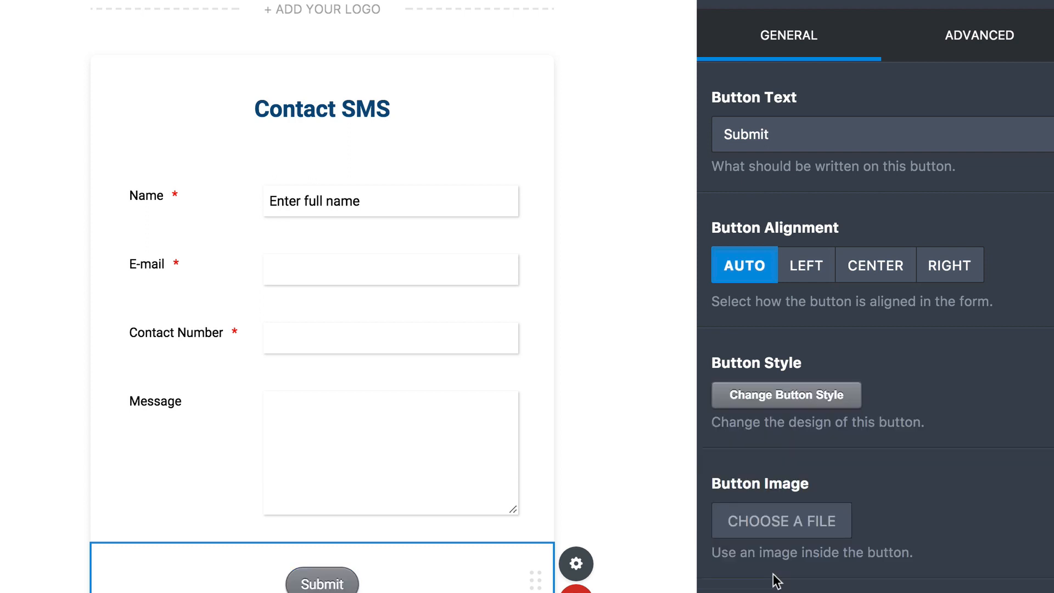
Change the Submit button to the glossy black style and close its properties.
left_click(803, 532)
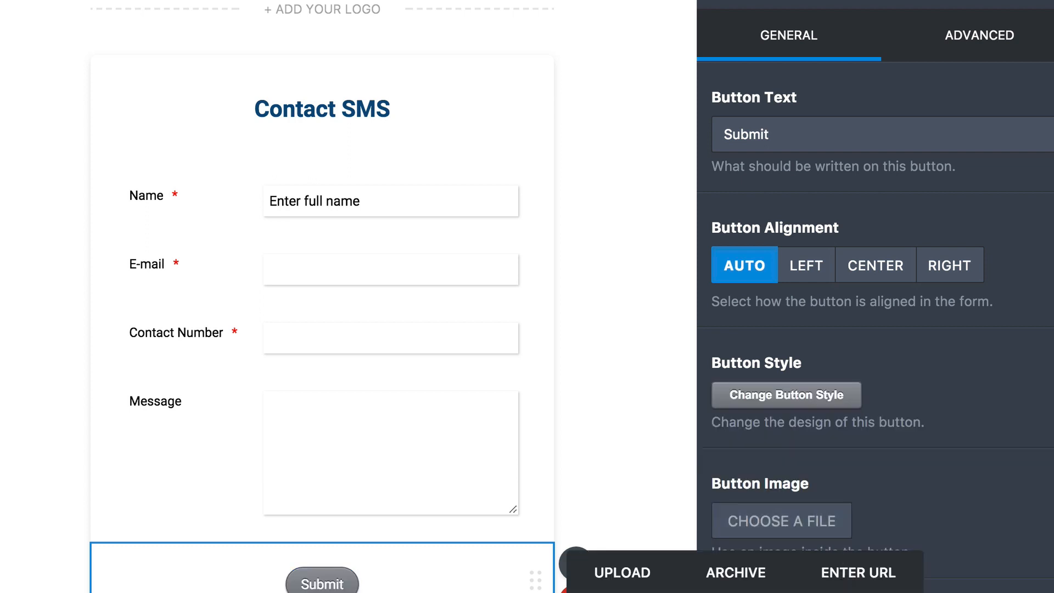
left_click(948, 521)
left_click(786, 395)
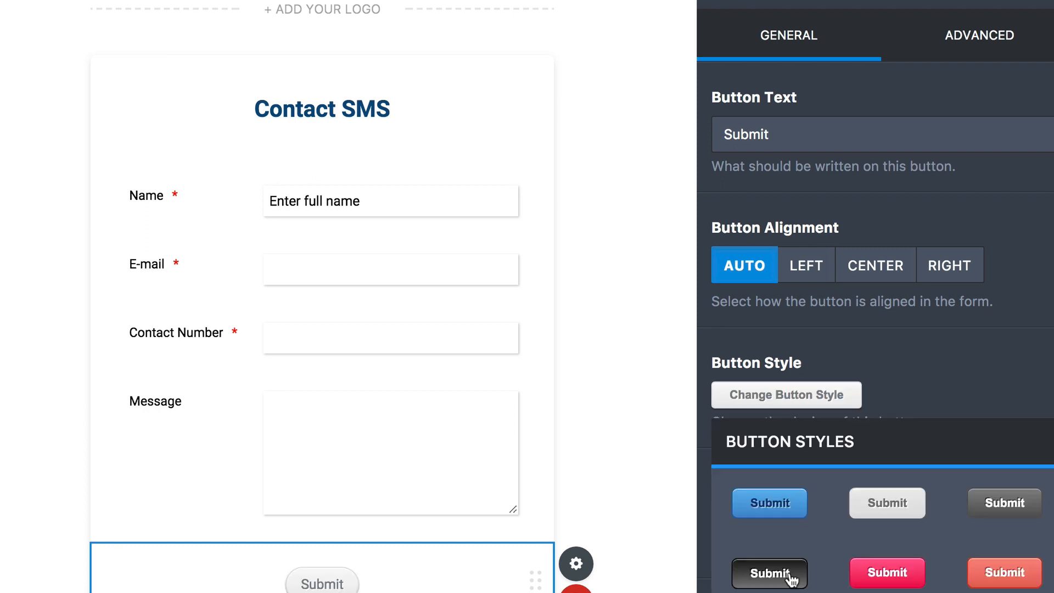
left_click(790, 573)
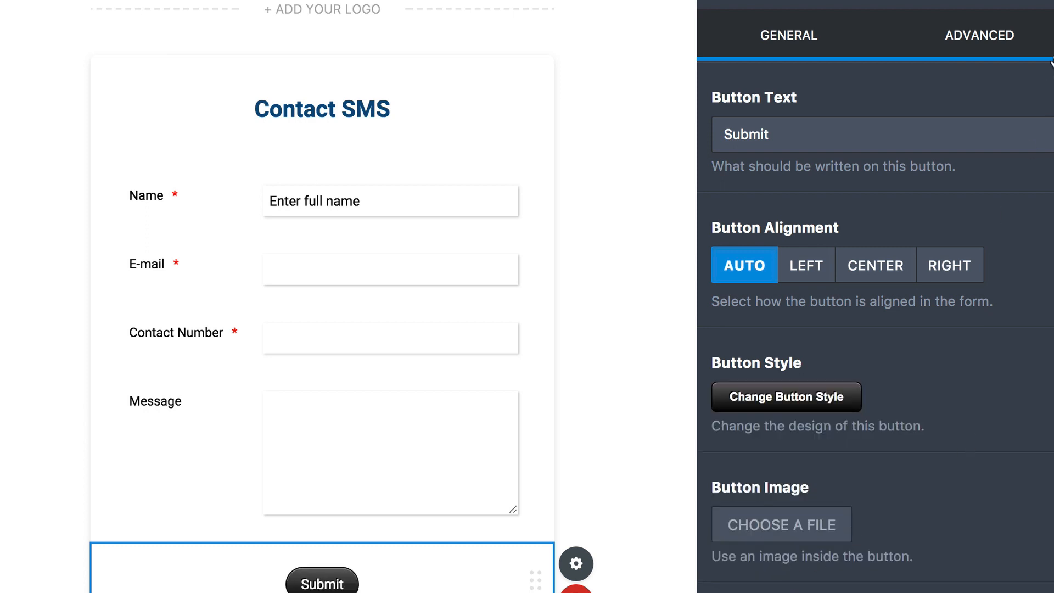
left_click(1053, 2)
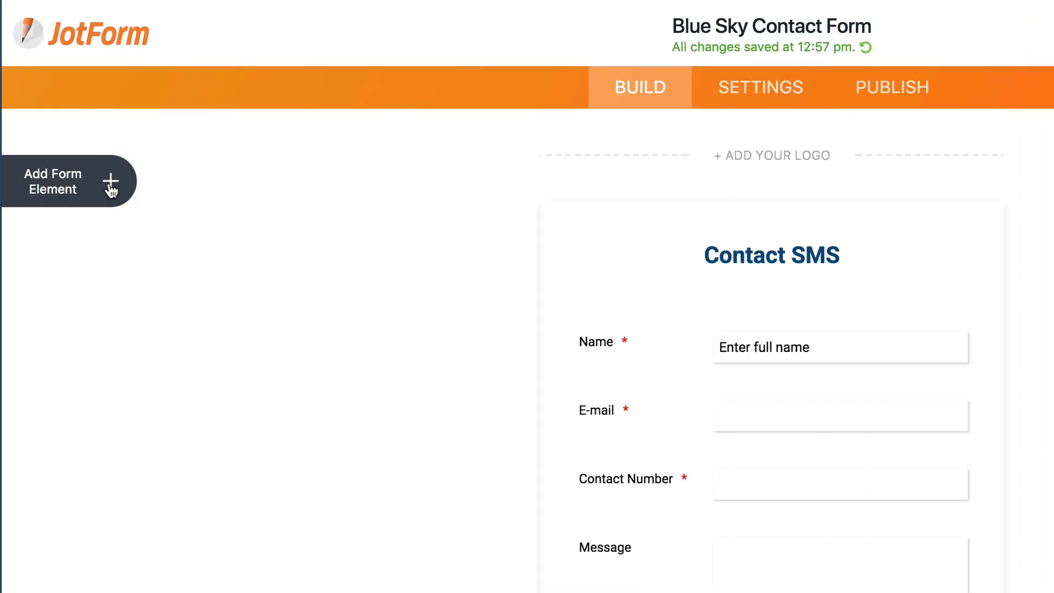
Browse the basic and payment form elements, and add the Google Analytics widget above the Submit button.
left_click(110, 188)
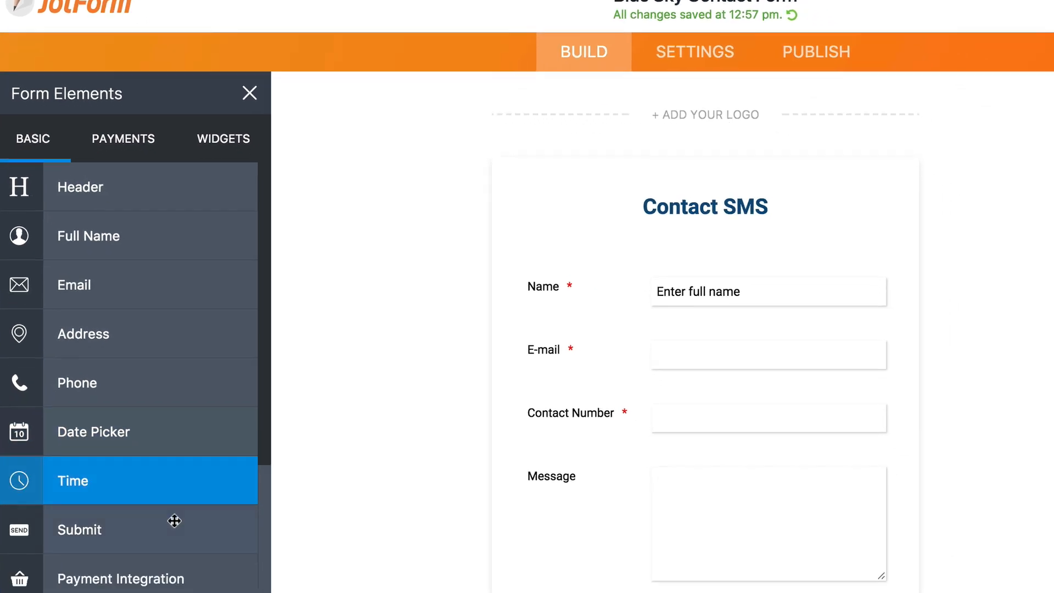
left_click(163, 583)
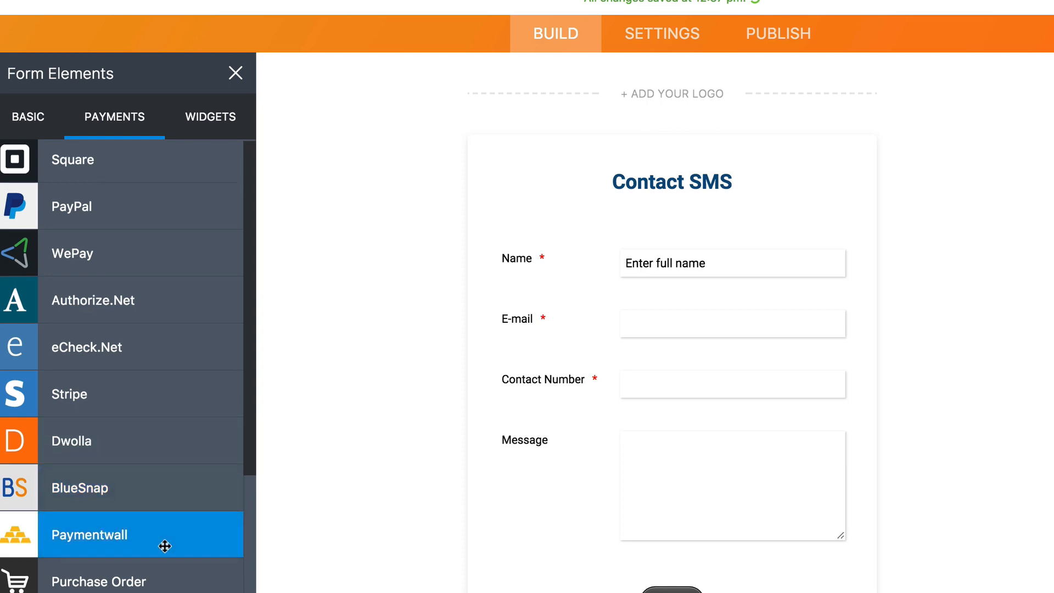
scroll(165, 543, "down", 5)
scroll(168, 505, "up", 5)
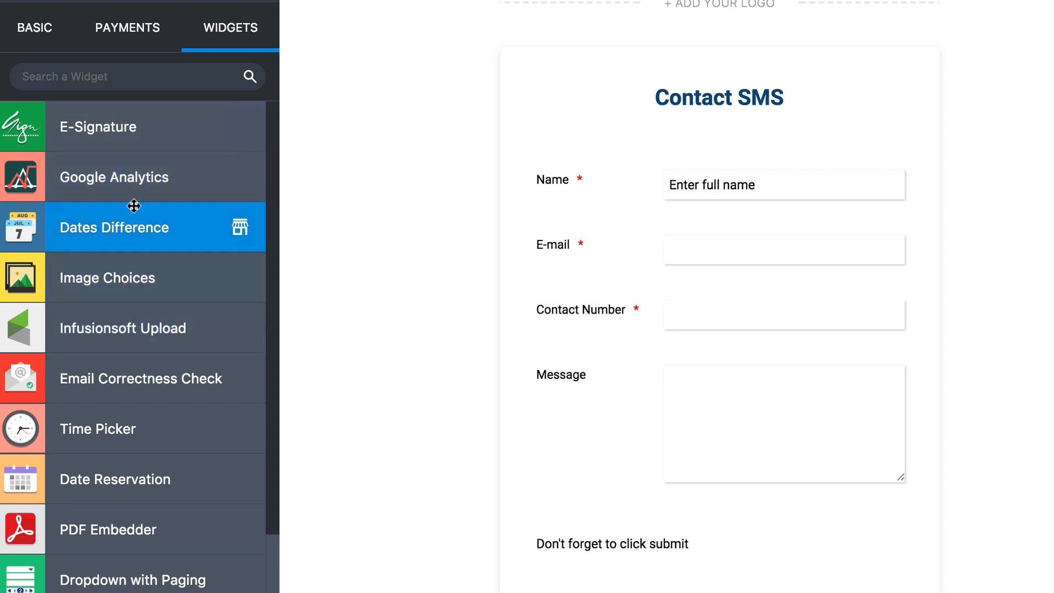
left_click(113, 174)
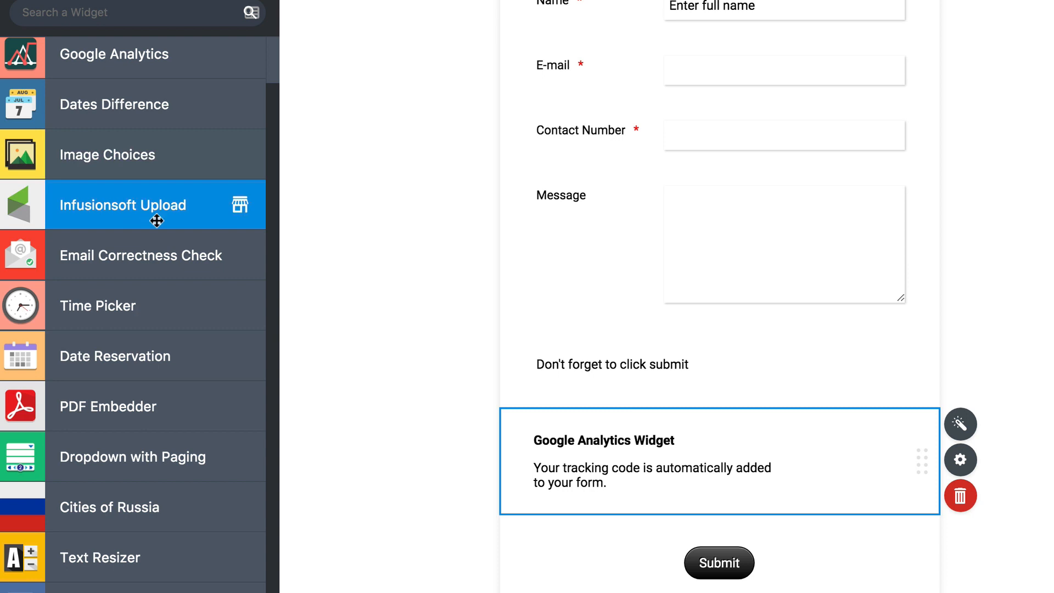
Look through the other available widgets, from Dates Difference to Smooth Signature, and close the form elements list.
scroll(180, 209, "down", 1)
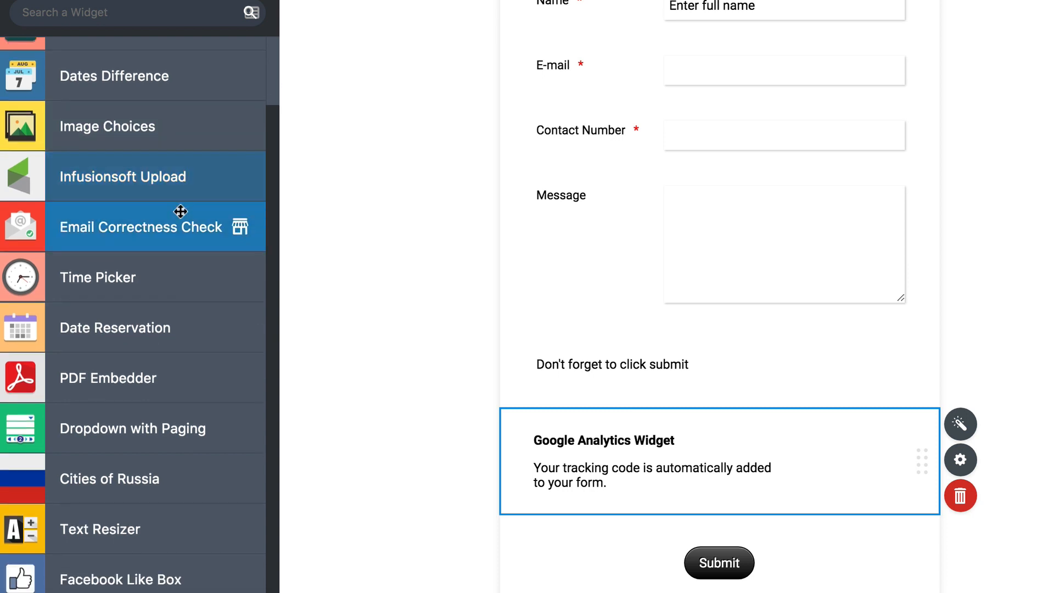
left_click(142, 229)
scroll(169, 290, "down", 3)
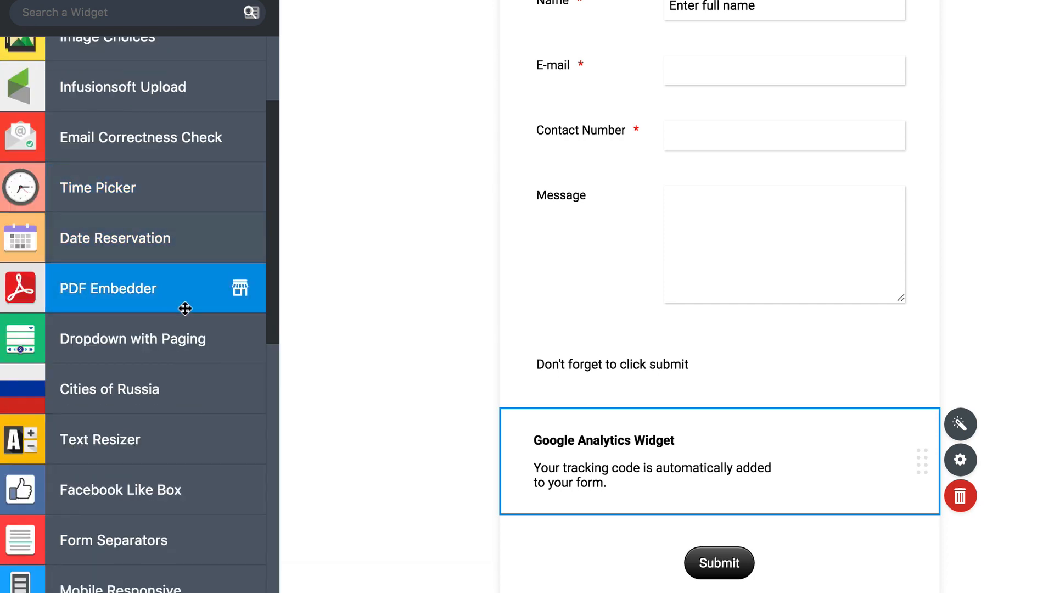
scroll(198, 357, "down", 5)
scroll(242, 395, "down", 7)
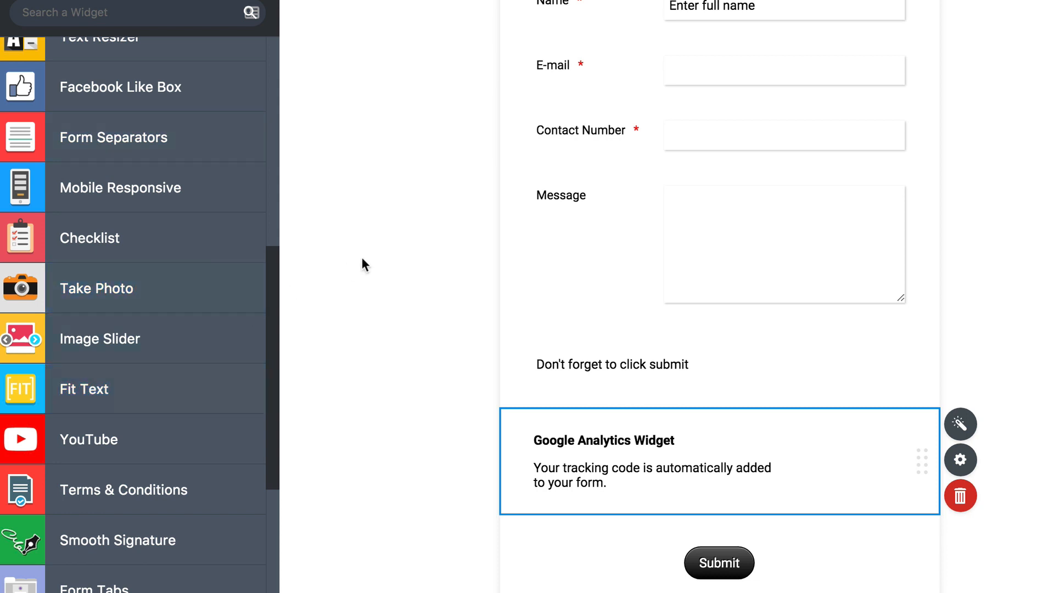
scroll(360, 252, "up", 5)
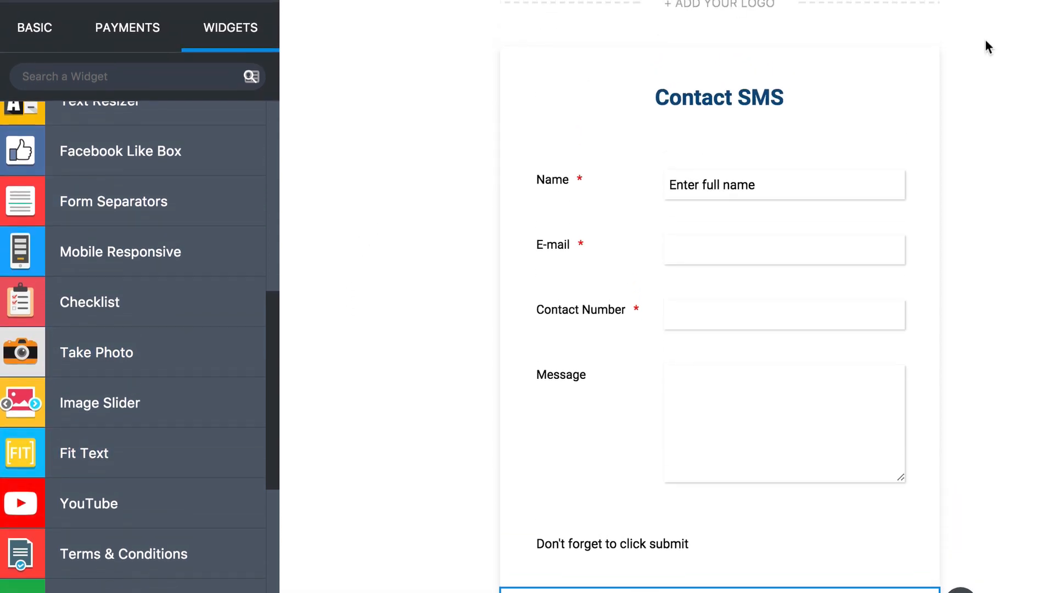
left_click(261, 1)
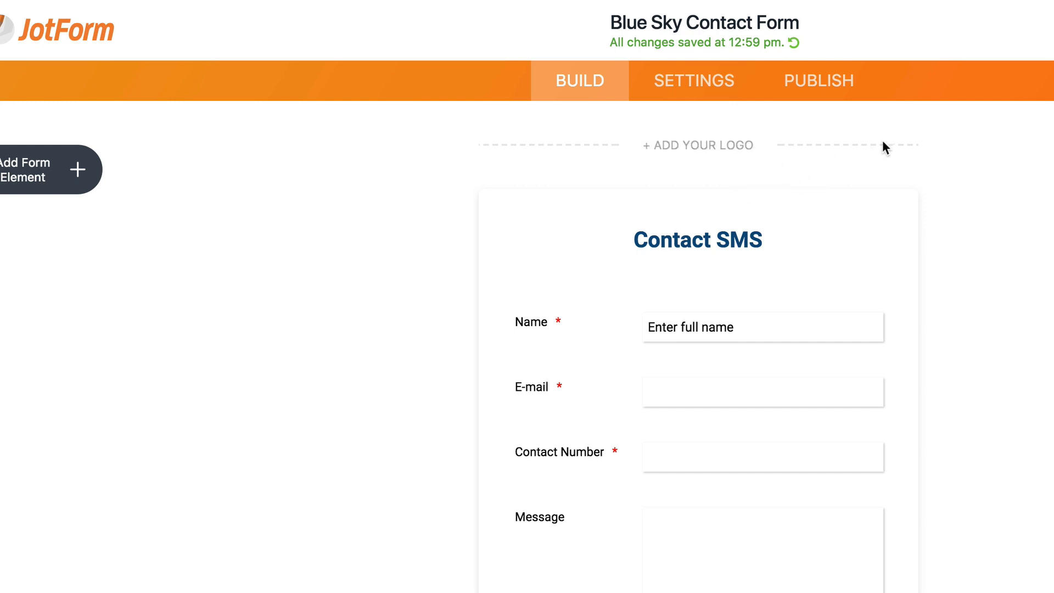
In the form settings, set the title to "SMS Contact Form" and keep the form status Enabled.
left_click(681, 82)
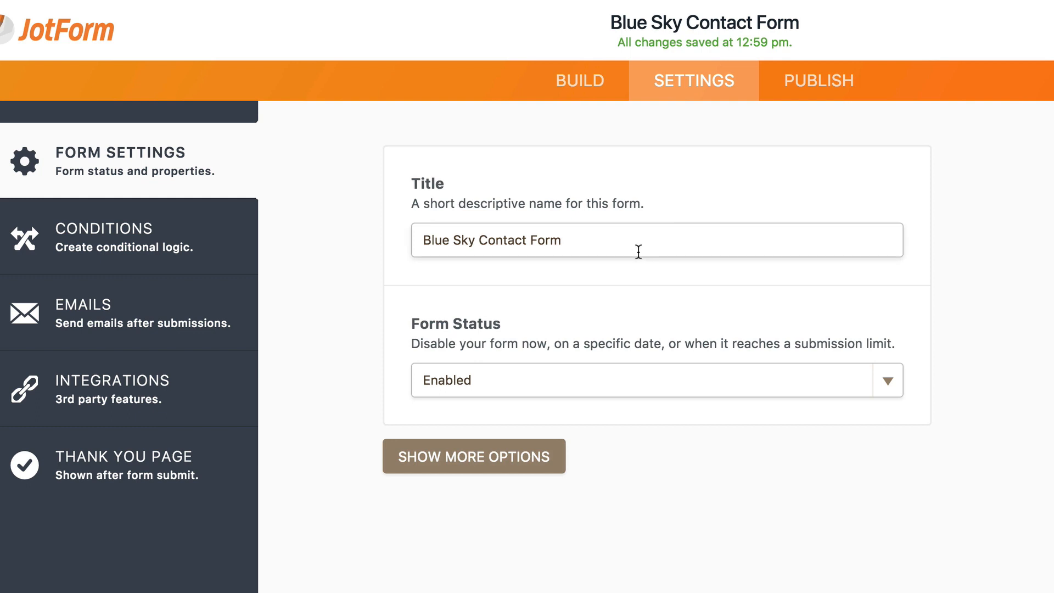
left_click_drag(569, 242, 394, 243)
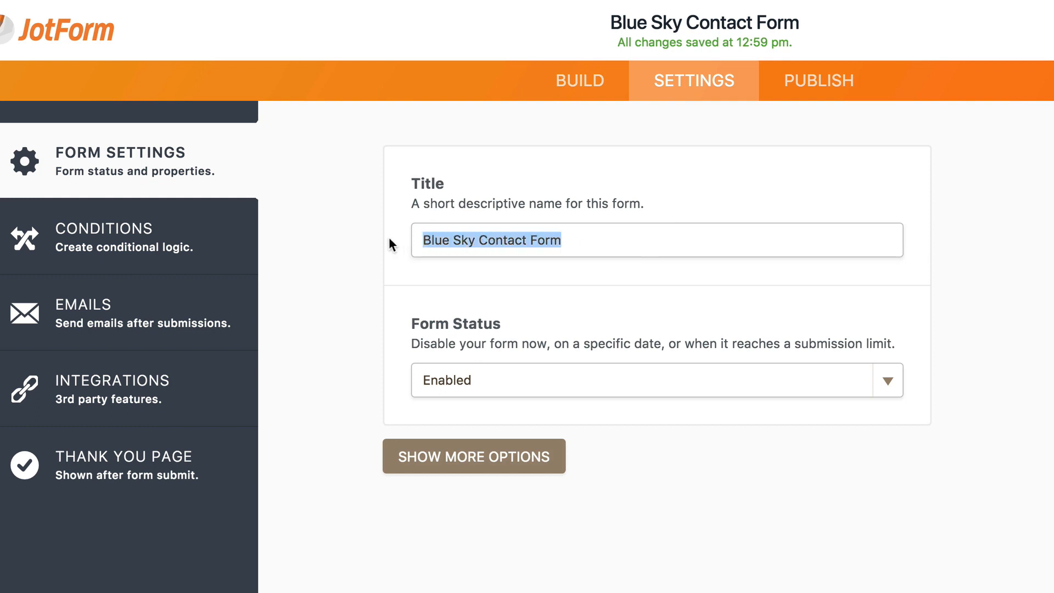
type("SMS")
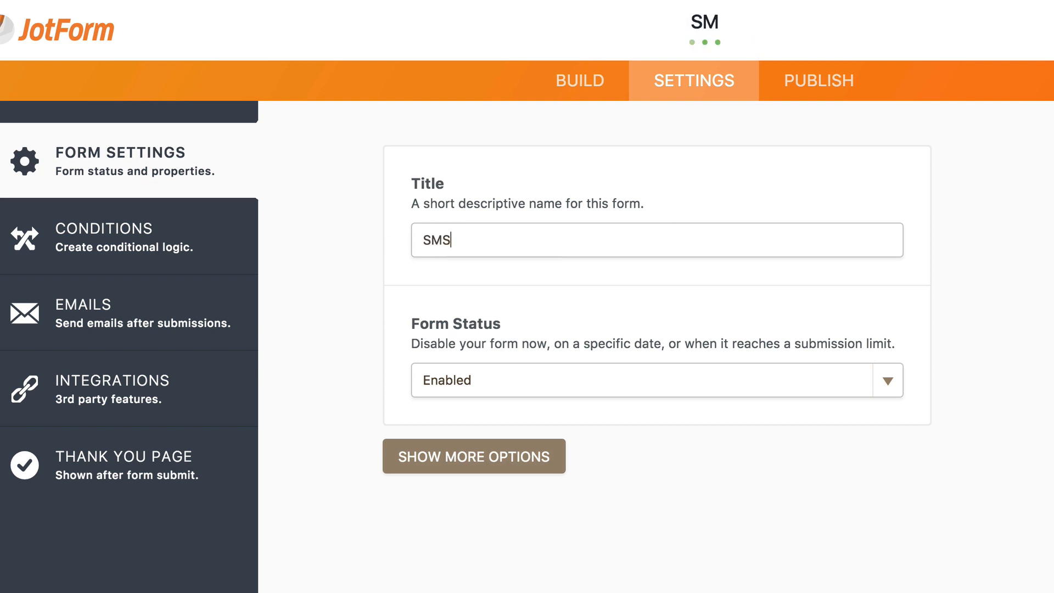
type(" Contact Form")
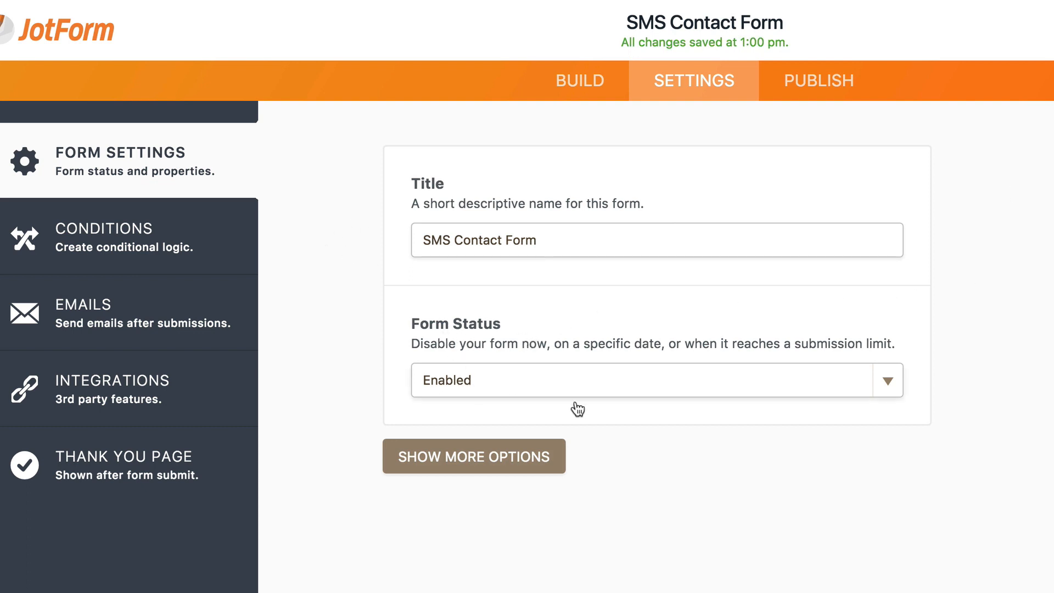
left_click(885, 381)
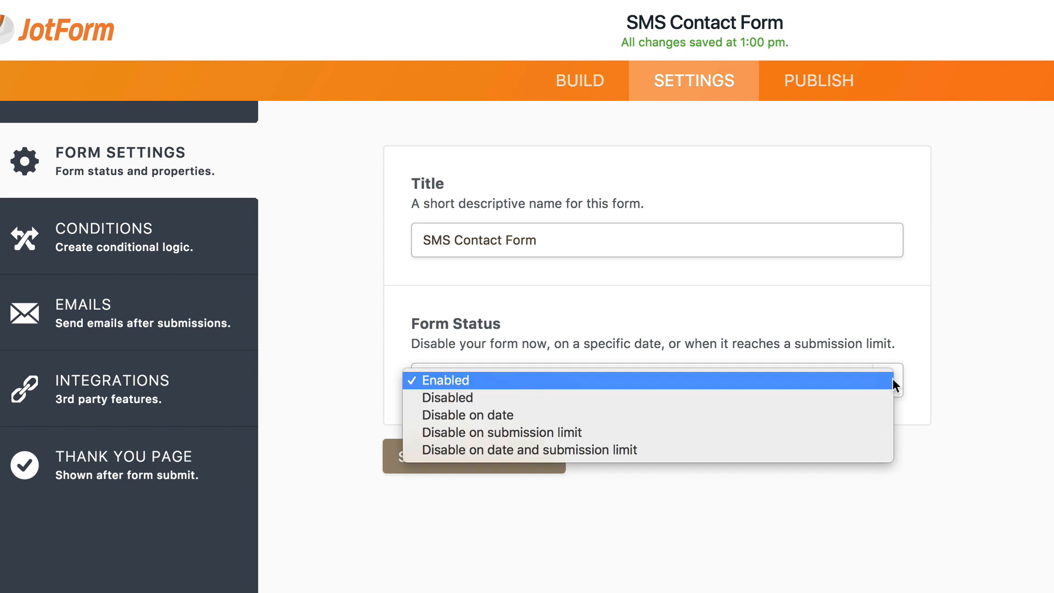
left_click(842, 380)
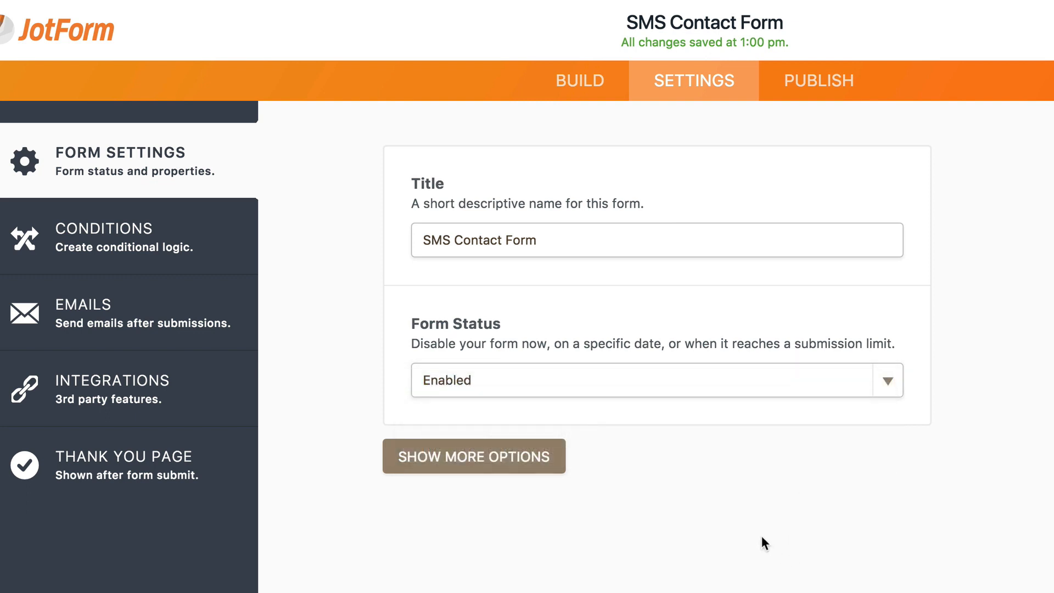
Review the form's condition types, its email notification and the email types available for a new email.
left_click(132, 237)
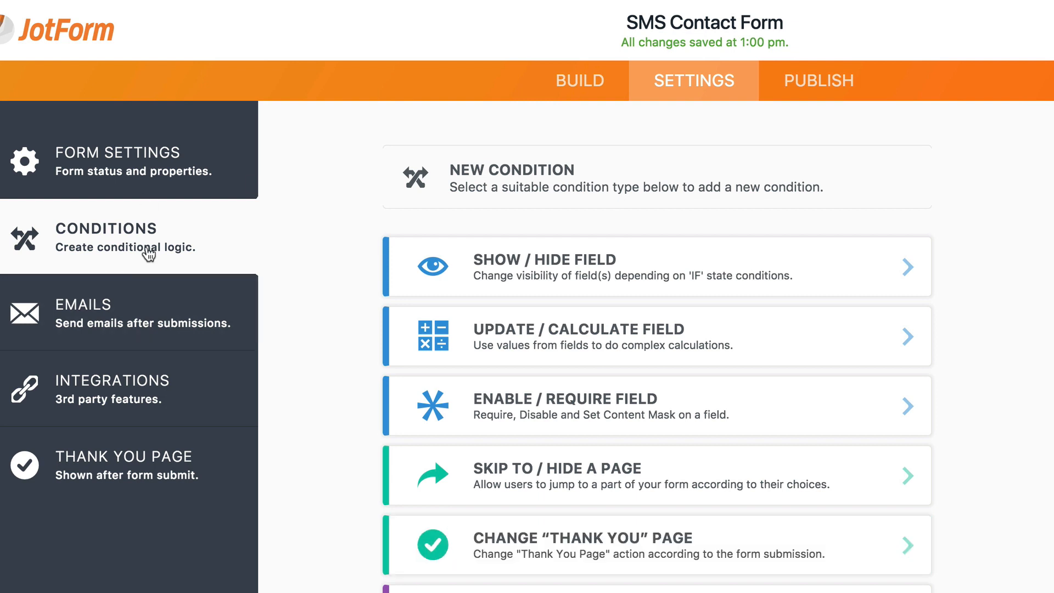
left_click(101, 312)
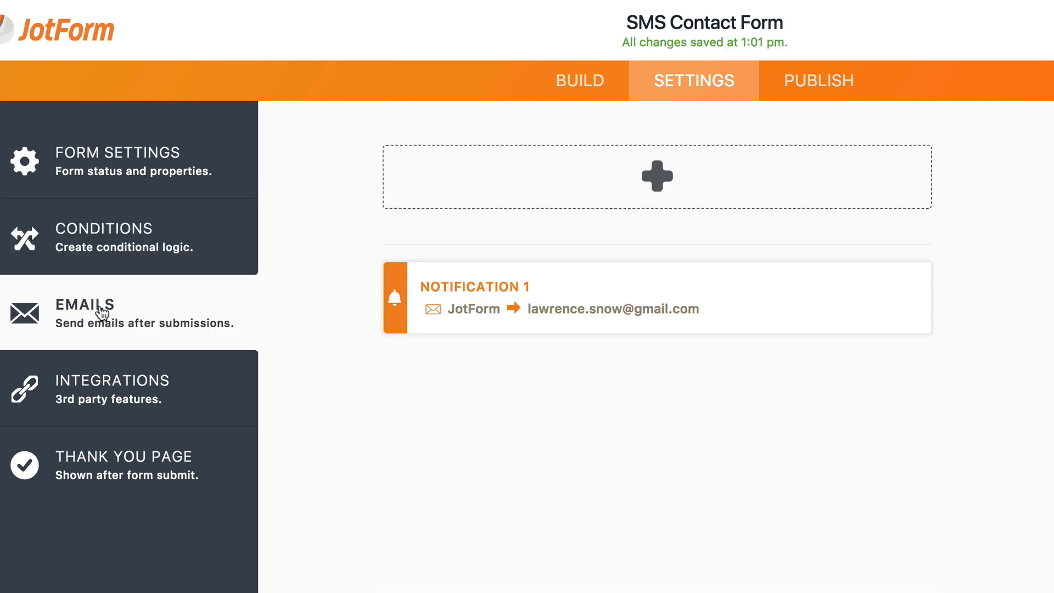
mouse_move(516, 321)
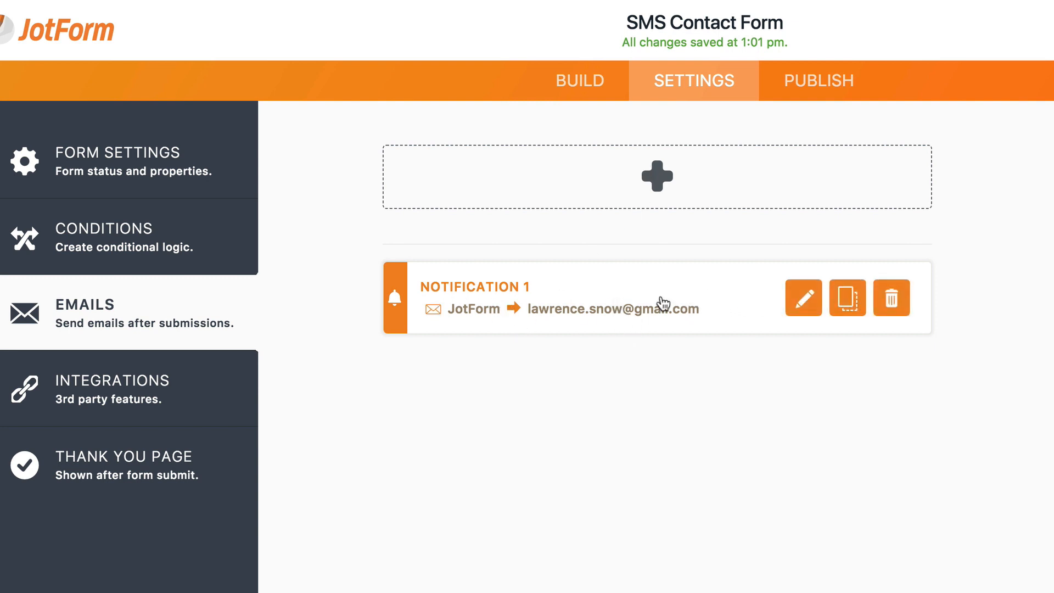
left_click(672, 184)
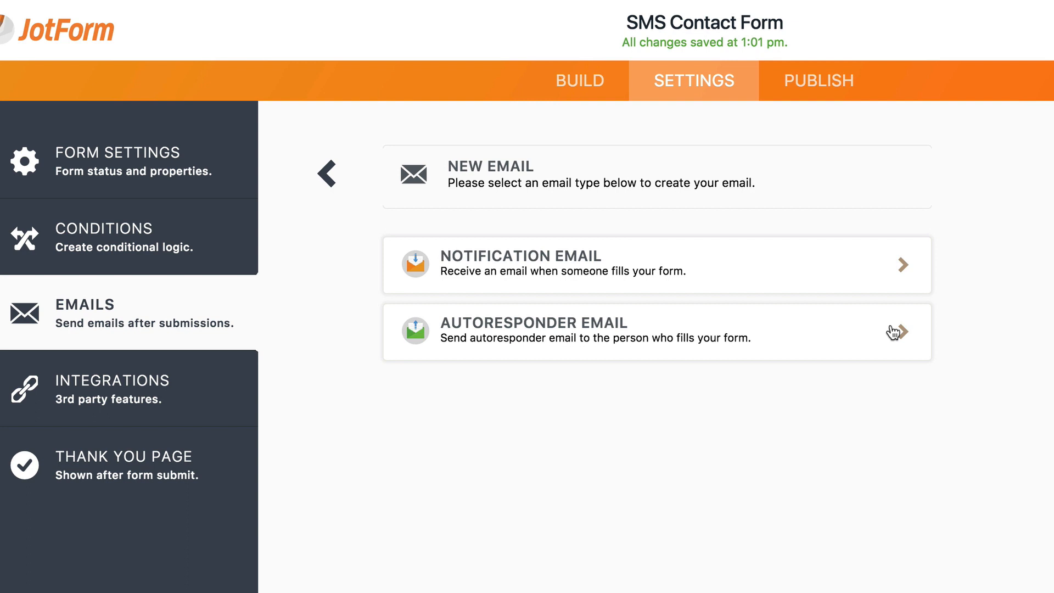
left_click(328, 174)
Look through the third-party integrations available for the form.
left_click(106, 400)
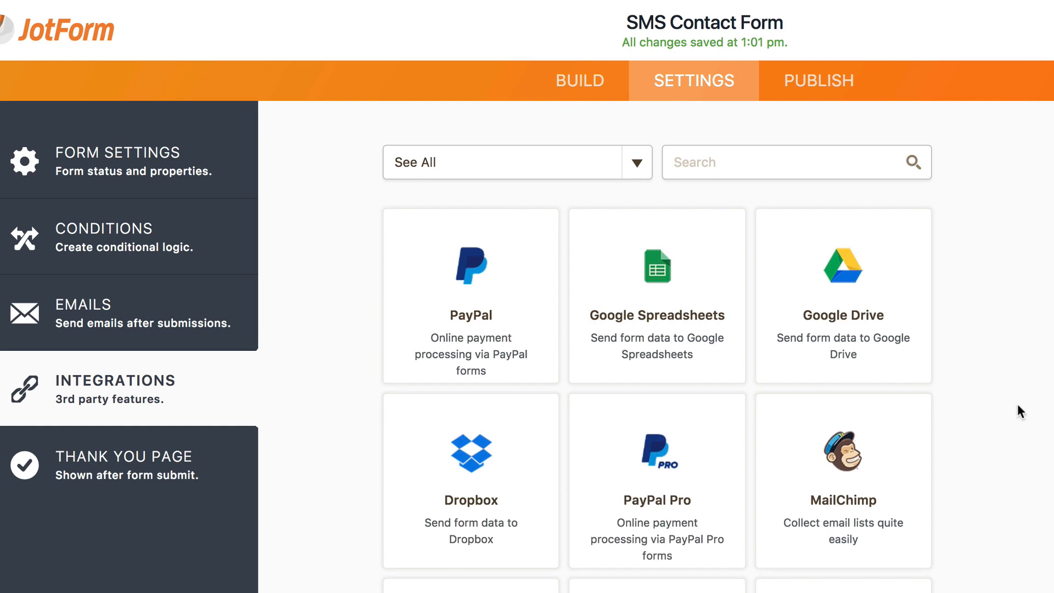
scroll(997, 403, "down", 8)
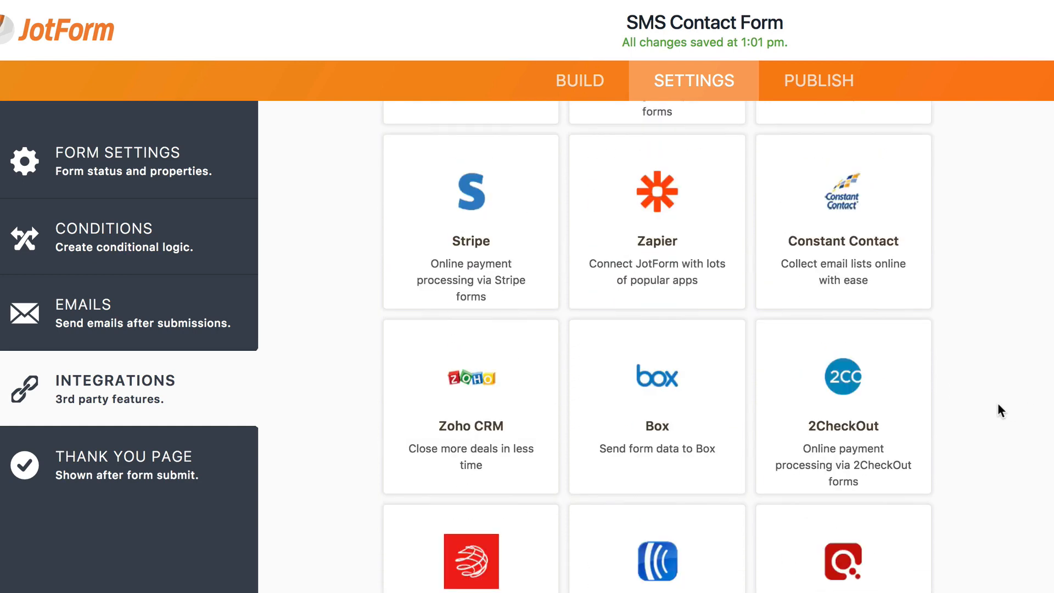
scroll(997, 403, "up", 8)
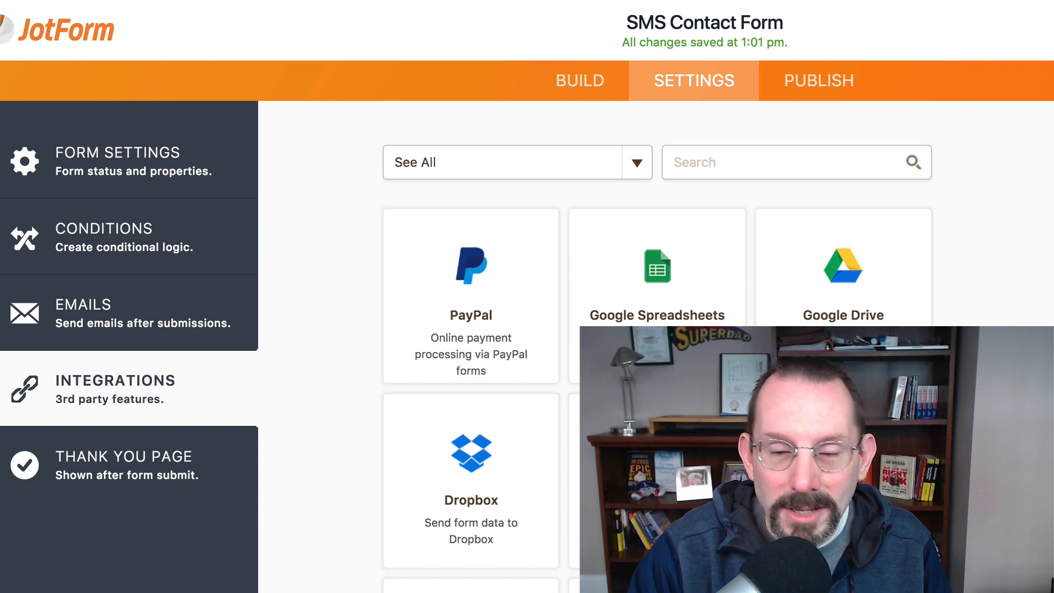
scroll(658, 357, "down", 1)
scroll(939, 480, "down", 5)
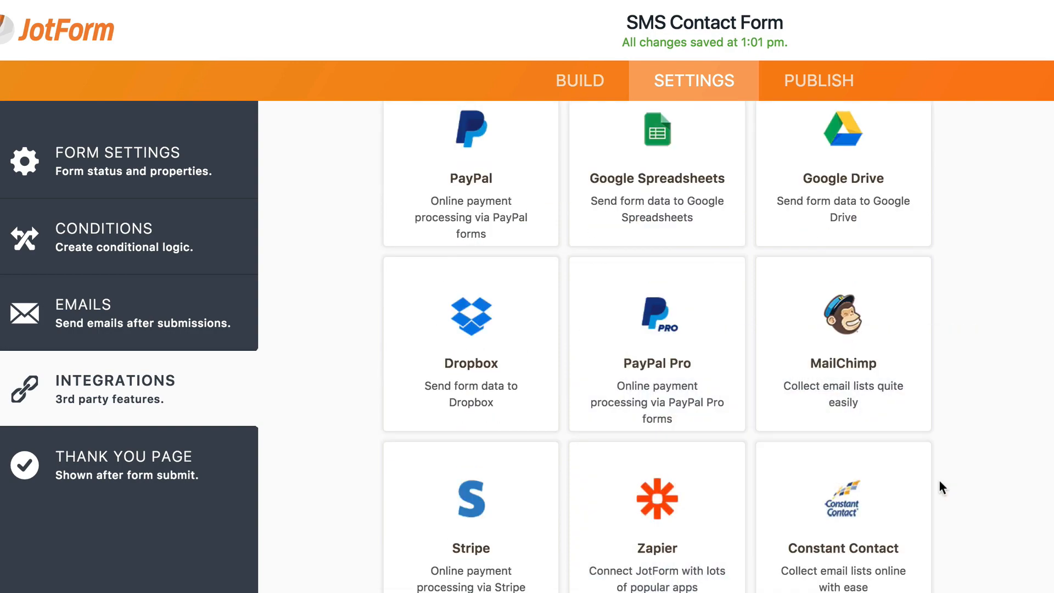
scroll(939, 479, "down", 5)
scroll(670, 513, "down", 5)
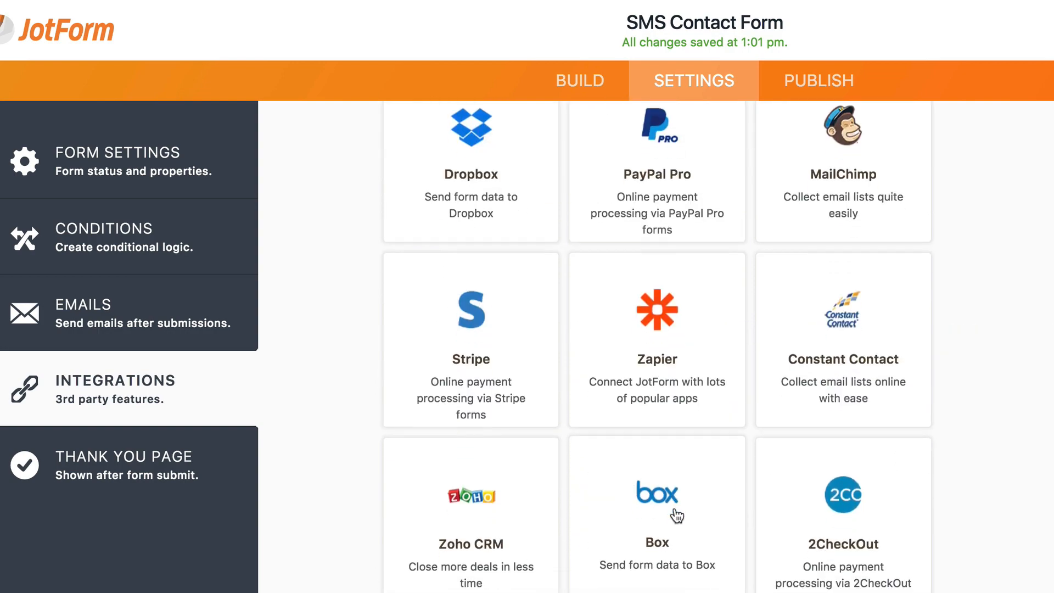
scroll(692, 564, "down", 12)
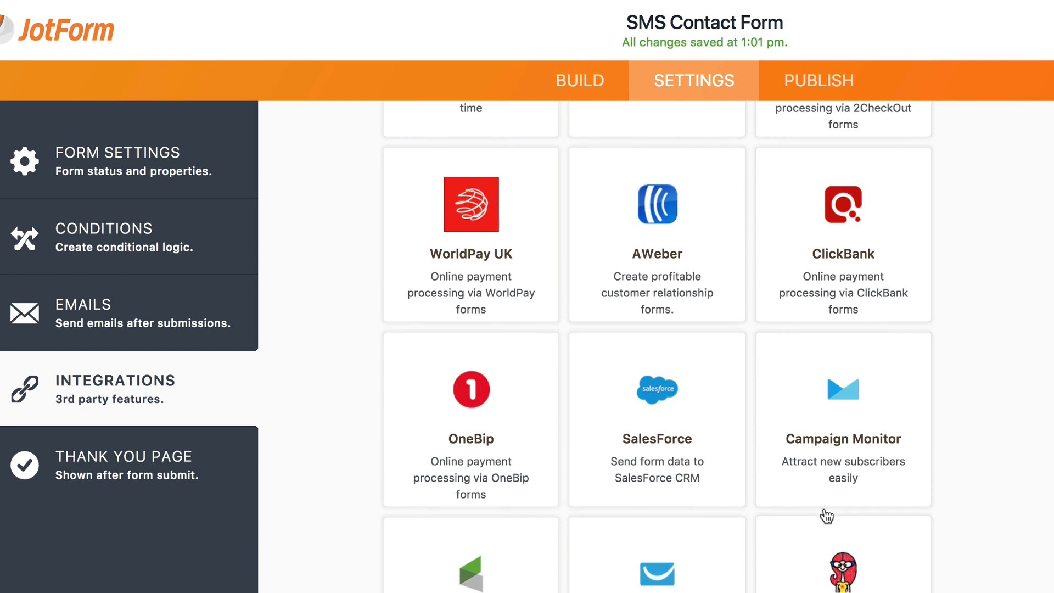
Browse further down the form's third-party integrations, from WorldPay UK and AWeber to Solve360 and VerticalResponse.
scroll(863, 479, "down", 1)
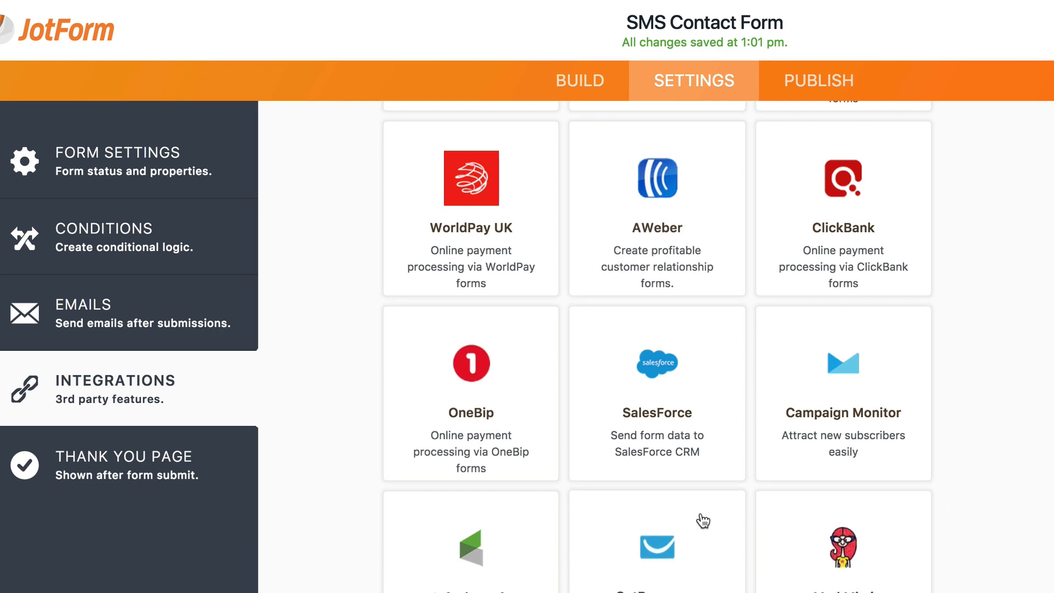
scroll(700, 523, "down", 5)
scroll(658, 494, "down", 3)
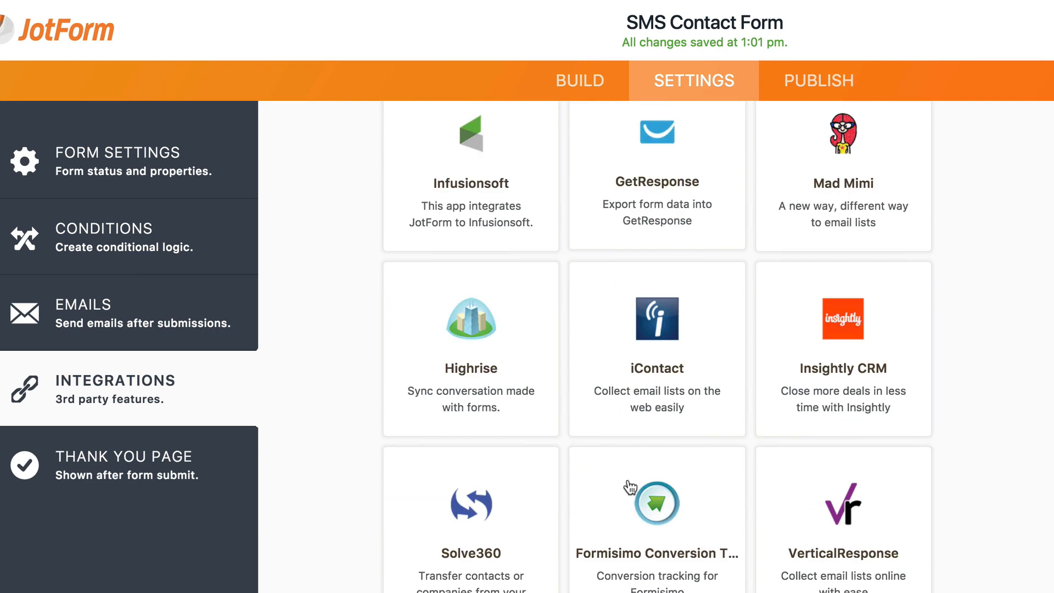
scroll(630, 487, "down", 3)
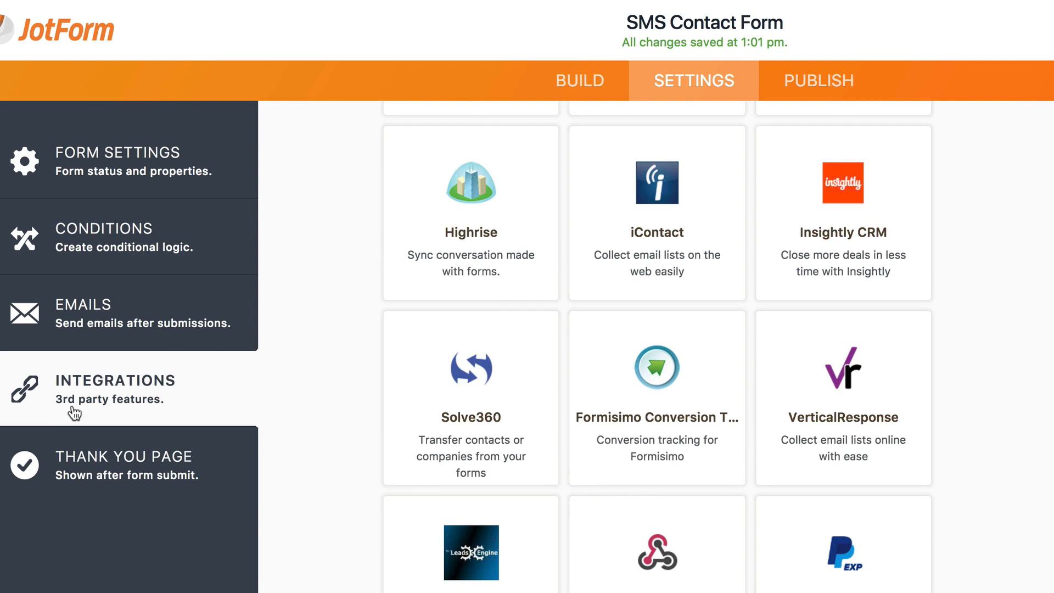
scroll(739, 456, "up", 1)
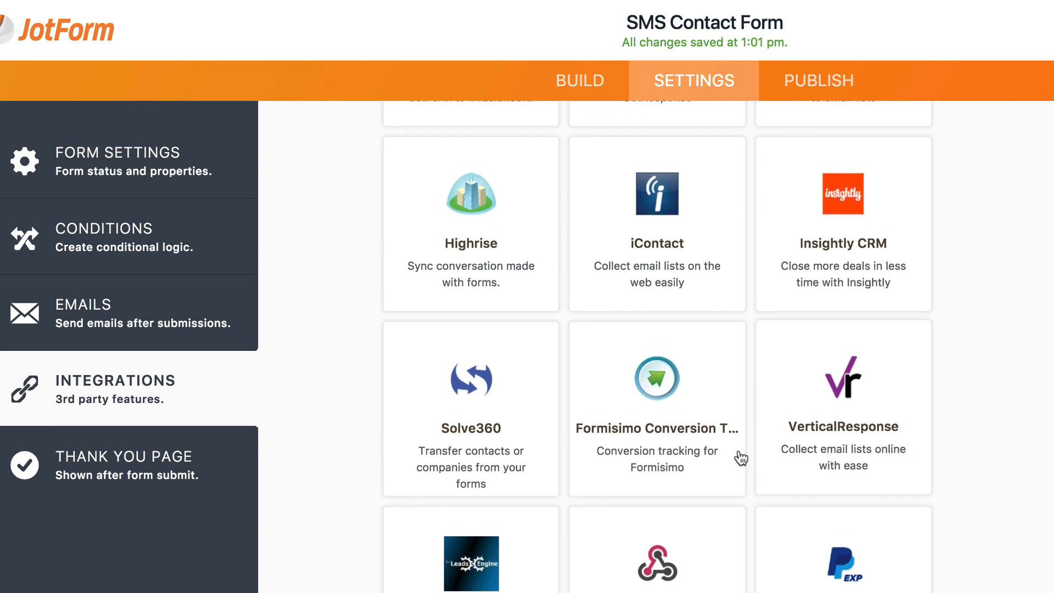
In the form's Thank You page settings, check the external link redirect option and keep Show a Thank You page selected.
left_click(106, 454)
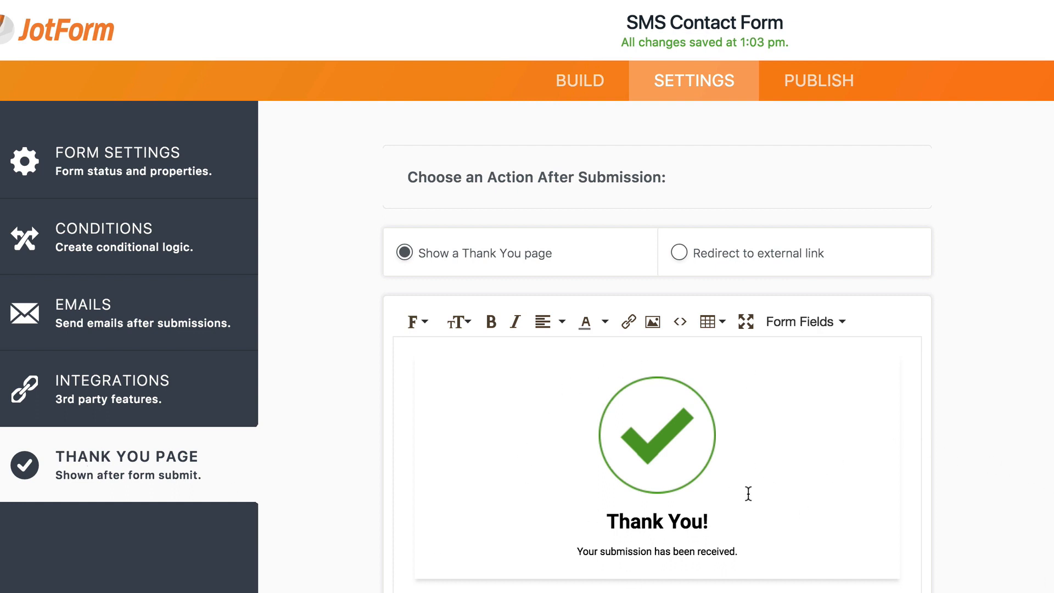
left_click(679, 253)
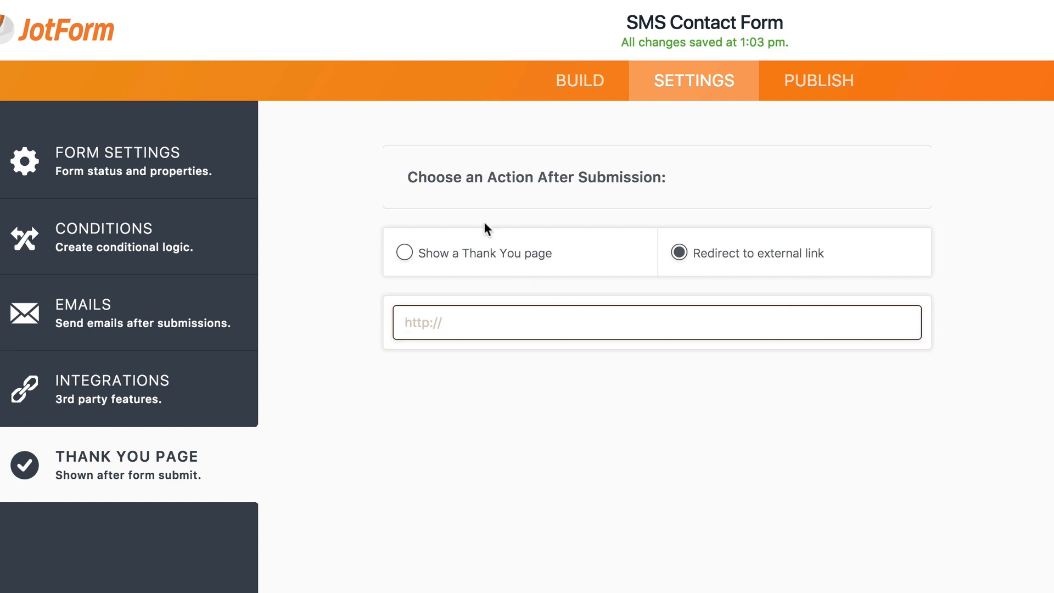
left_click(404, 252)
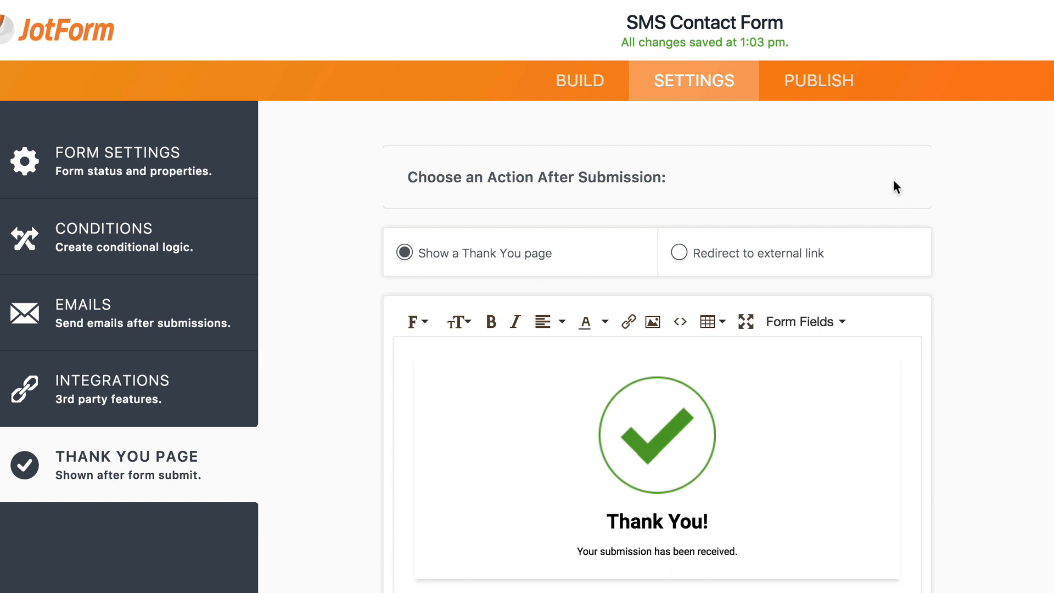
In the publishing options, review the form's direct link, copy its JavaScript embed snippet and look over the other embed types.
left_click(823, 83)
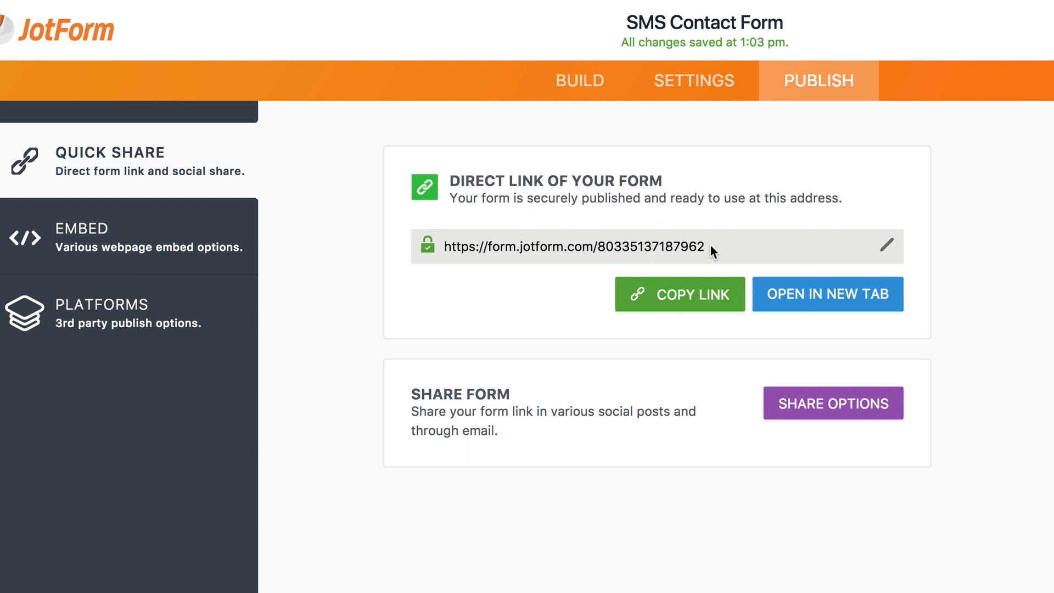
left_click_drag(712, 245, 433, 246)
left_click(147, 230)
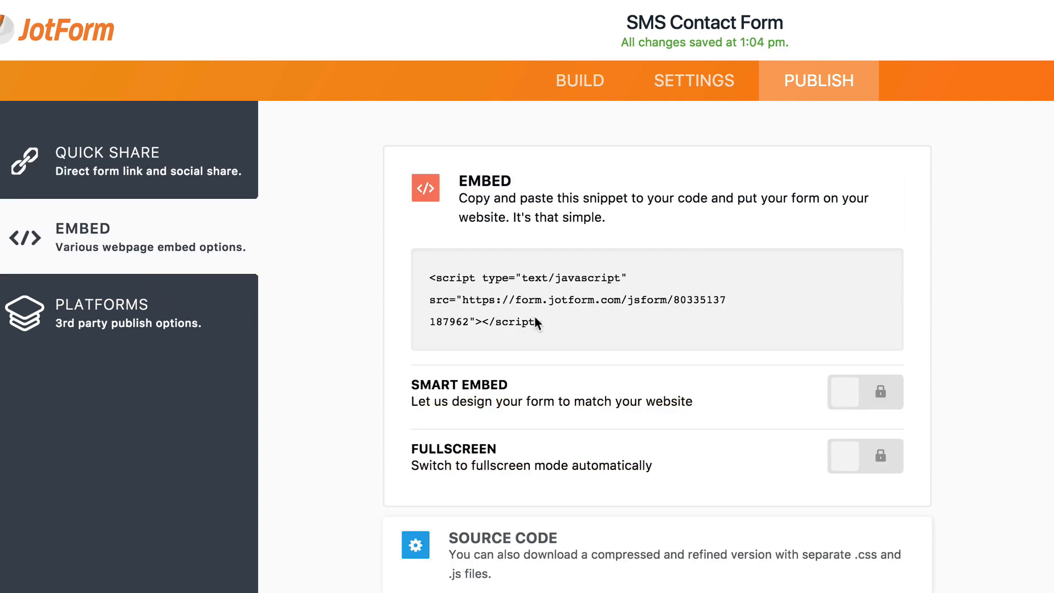
left_click_drag(535, 321, 424, 269)
key("super+c")
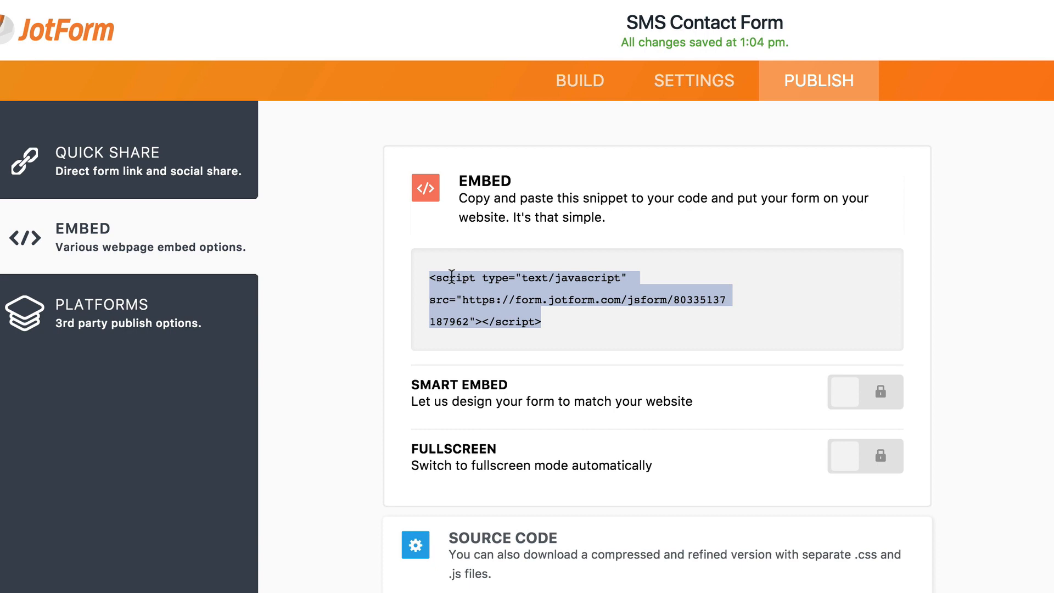
scroll(703, 385, "down", 3)
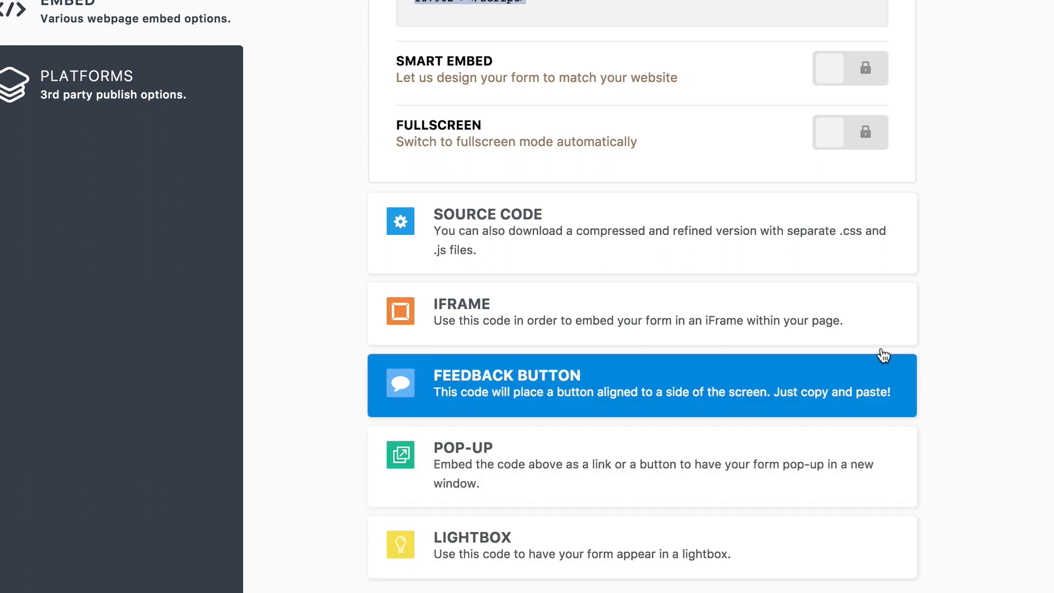
scroll(713, 310, "up", 2)
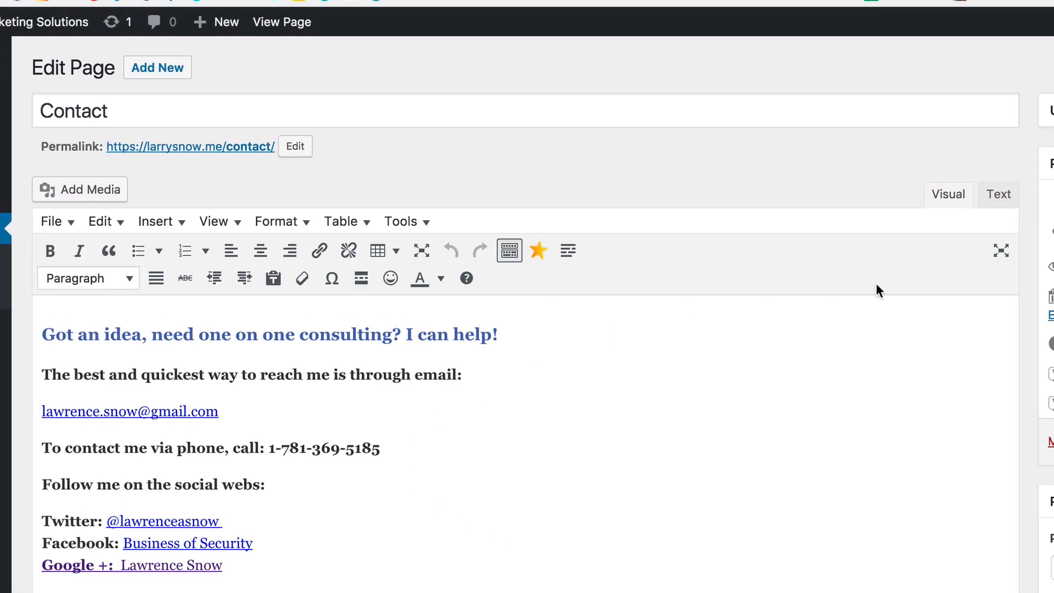
Switch to WordPress, paste the embed script at the end of the Contact page's HTML and check the form on the live page.
left_click(999, 194)
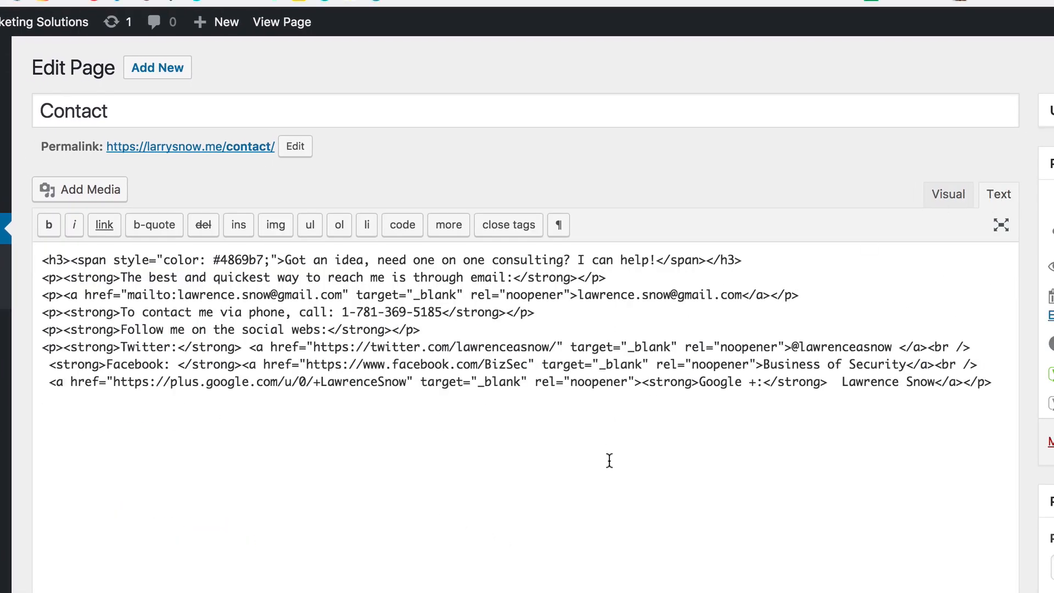
left_click(996, 382)
key("super+v")
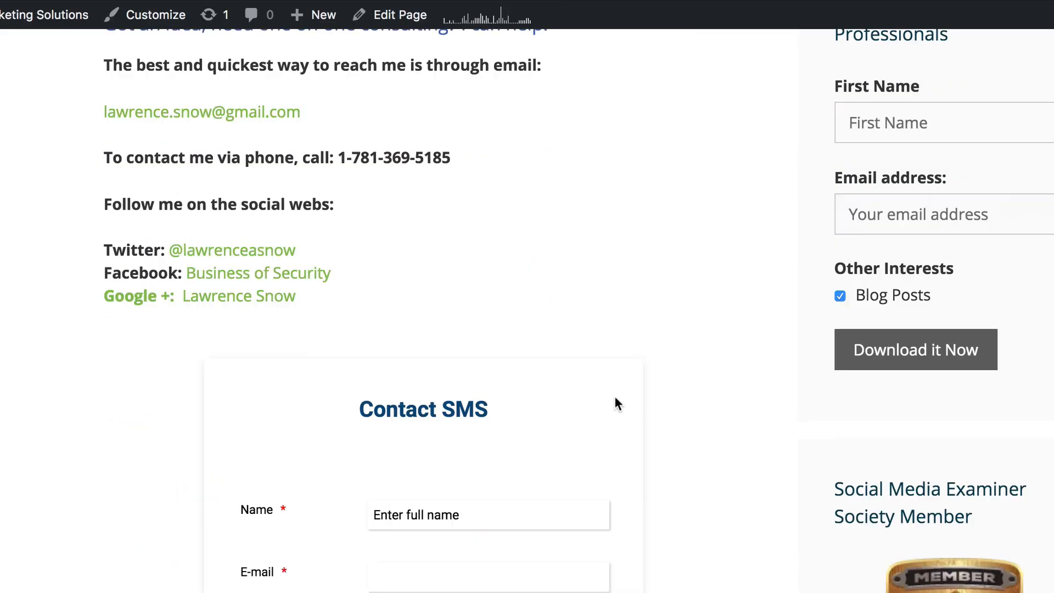
scroll(631, 384, "down", 3)
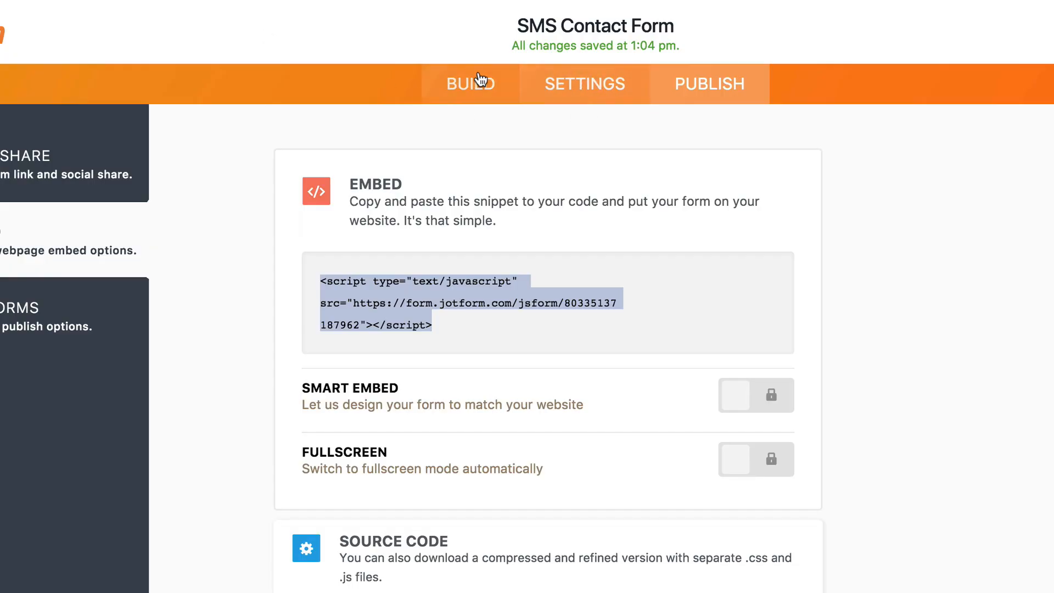
Back in JotForm, set the form width to 720 px in the Form Designer, save the design and return to the builder.
left_click(479, 81)
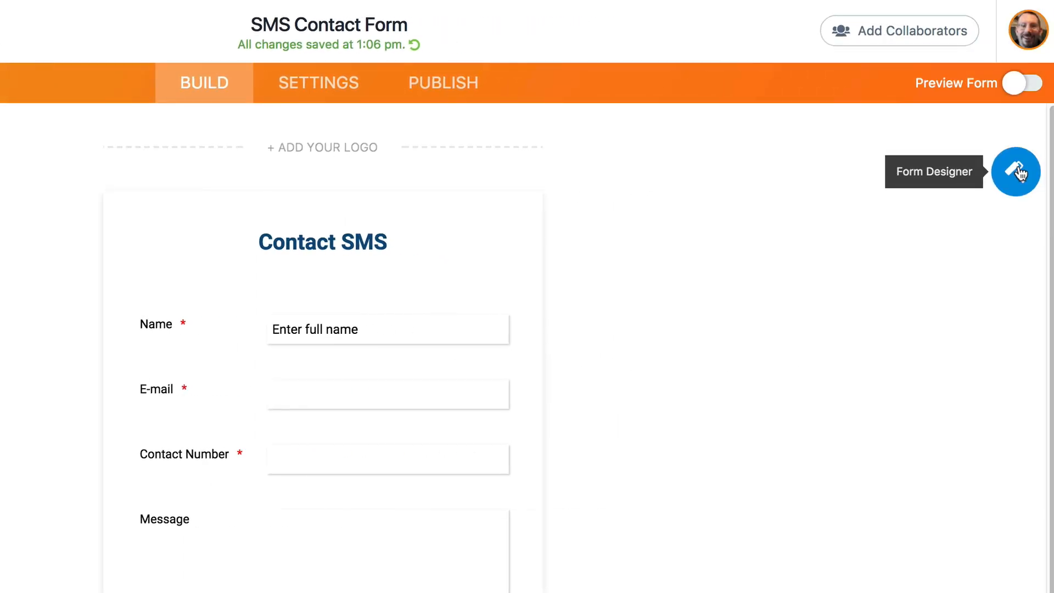
left_click(1019, 173)
left_click(804, 553)
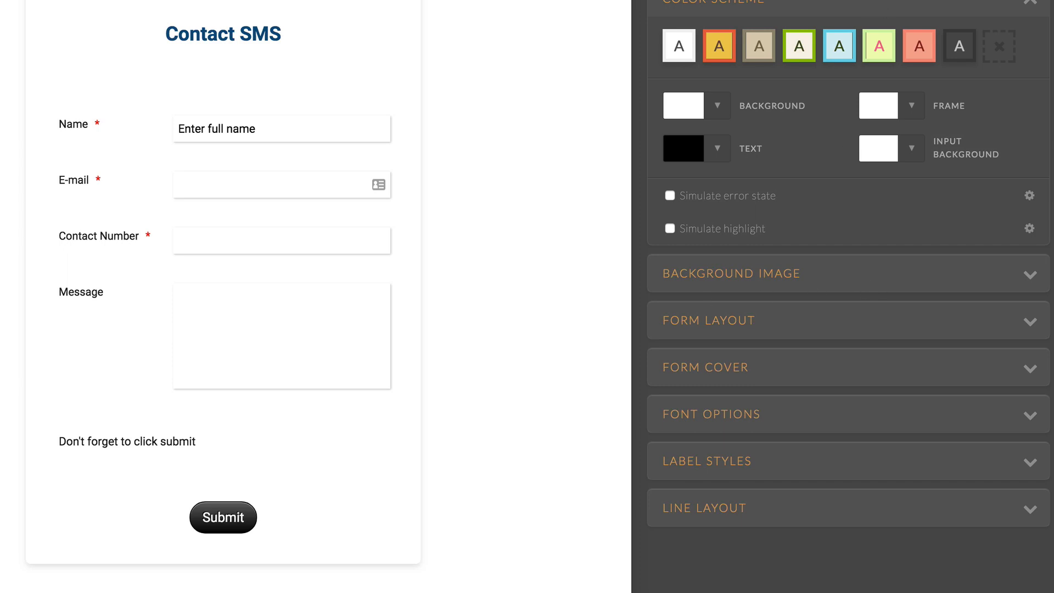
left_click(1043, 315)
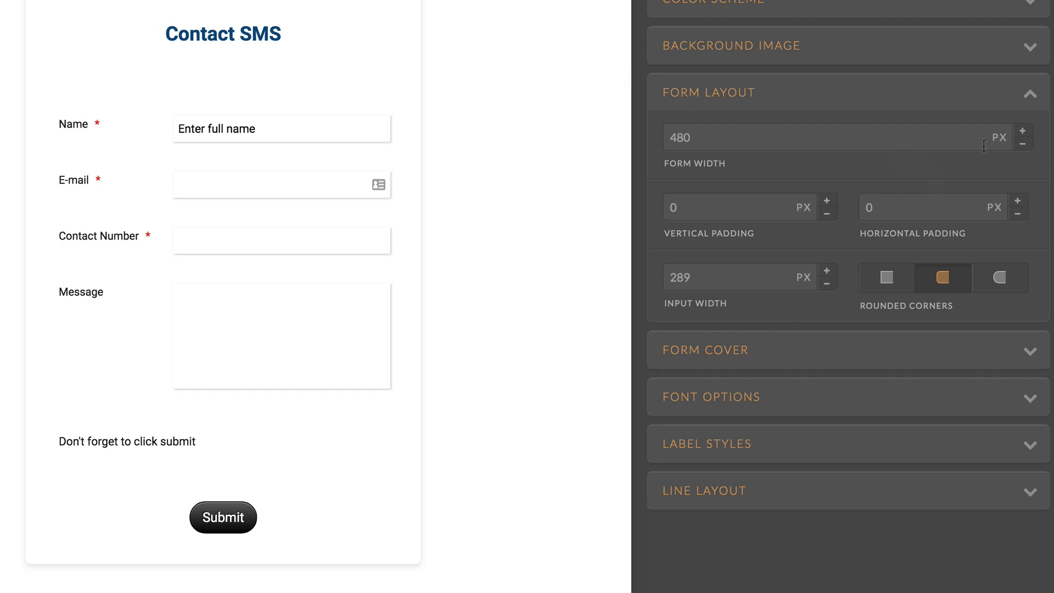
left_click_drag(983, 146, 648, 141)
type("720")
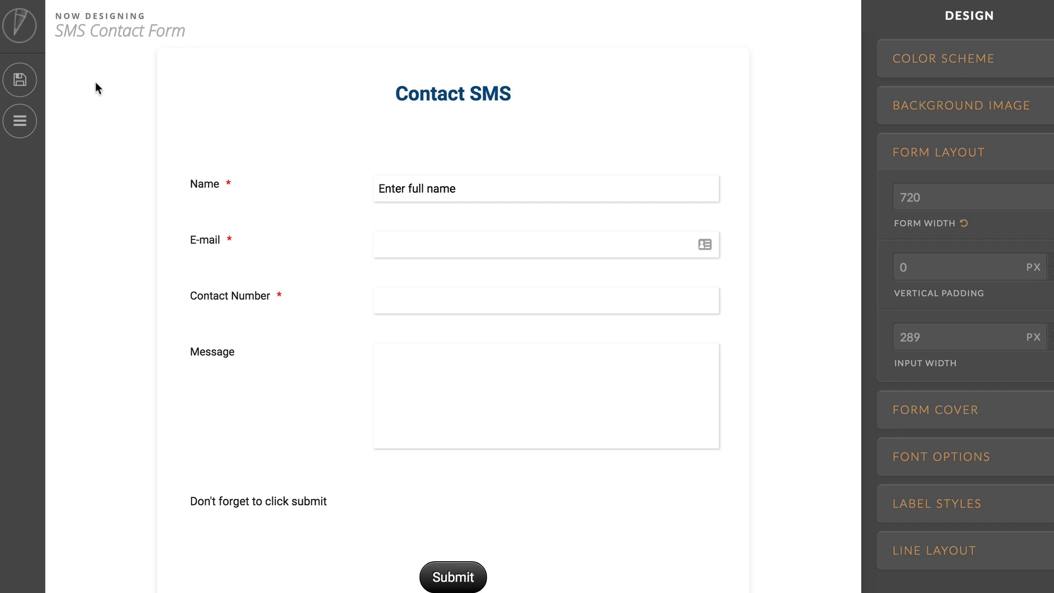
left_click(21, 80)
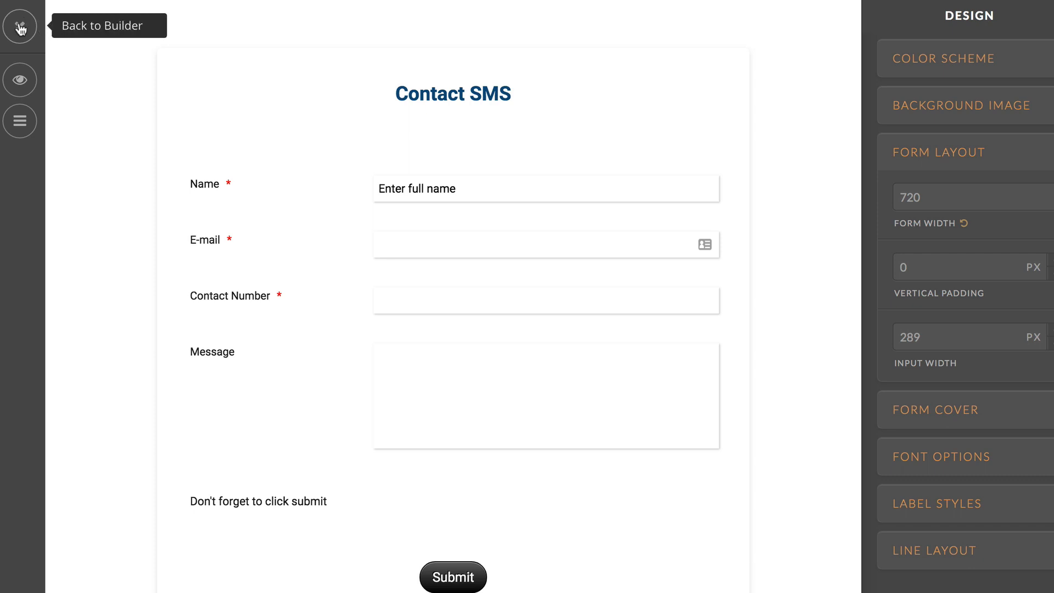
left_click(20, 26)
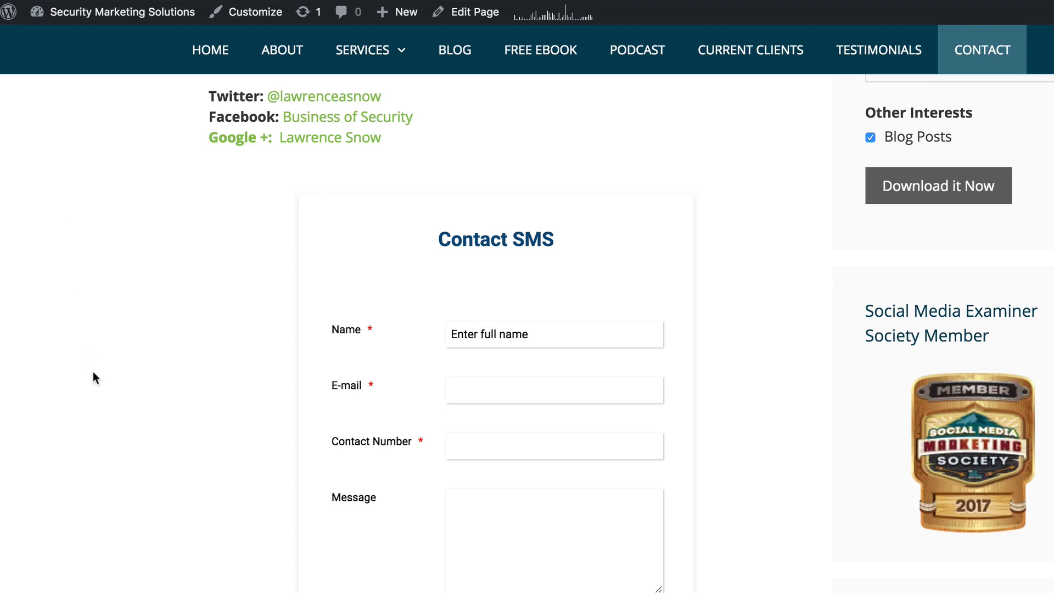
Reload the live Contact page on the website and examine the width and fields of the embedded form.
key("super+r")
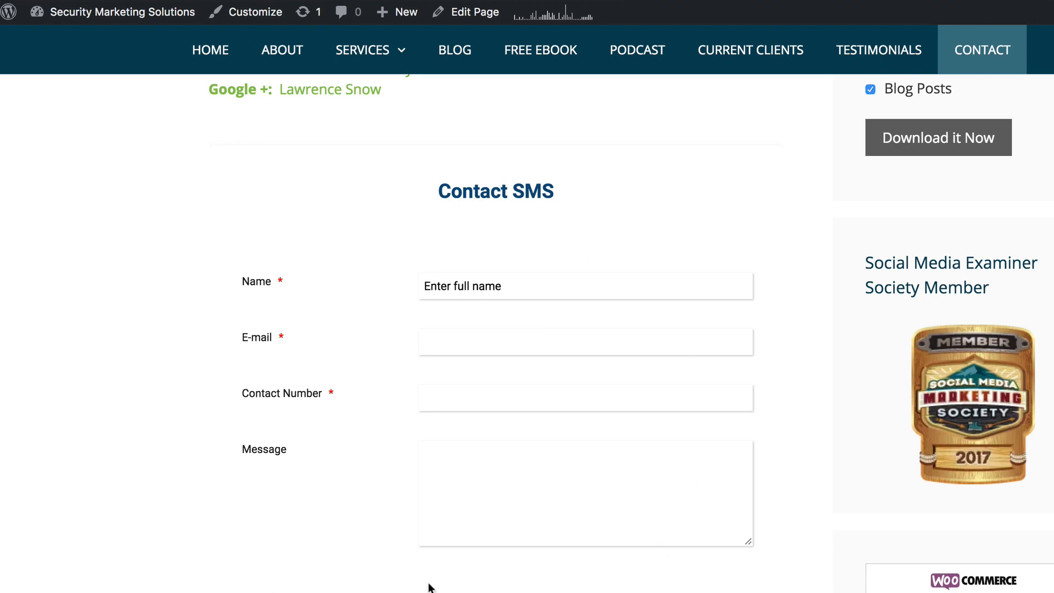
scroll(473, 485, "down", 2)
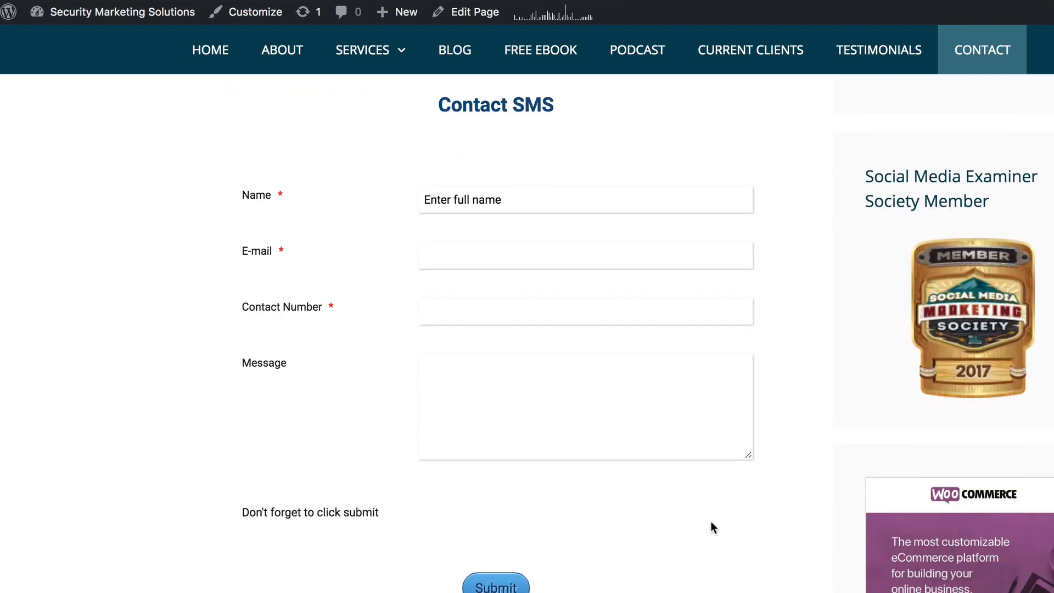
scroll(703, 519, "up", 2)
scroll(704, 519, "down", 2)
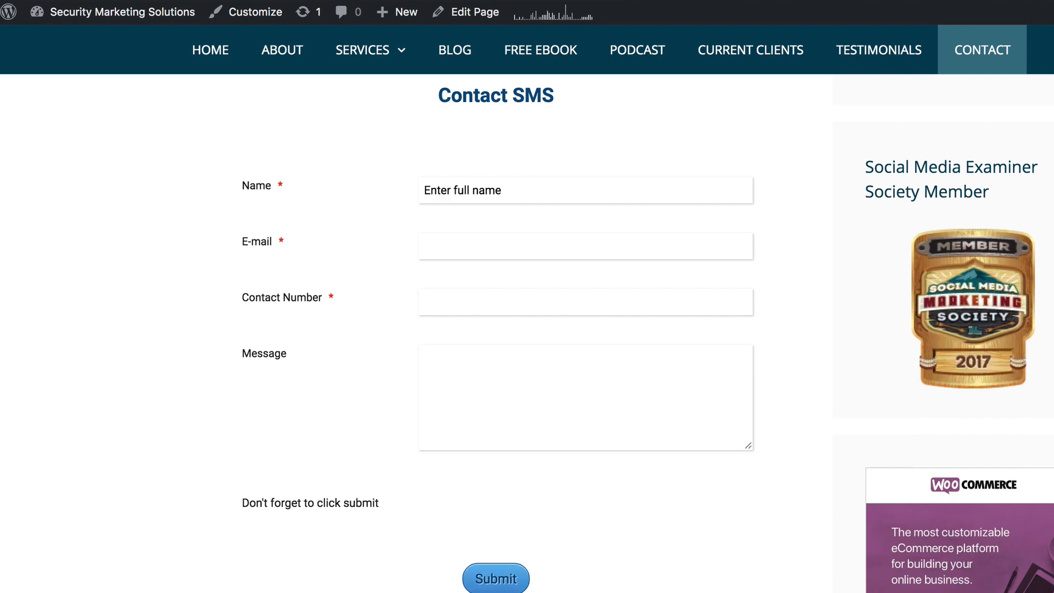
scroll(614, 558, "up", 2)
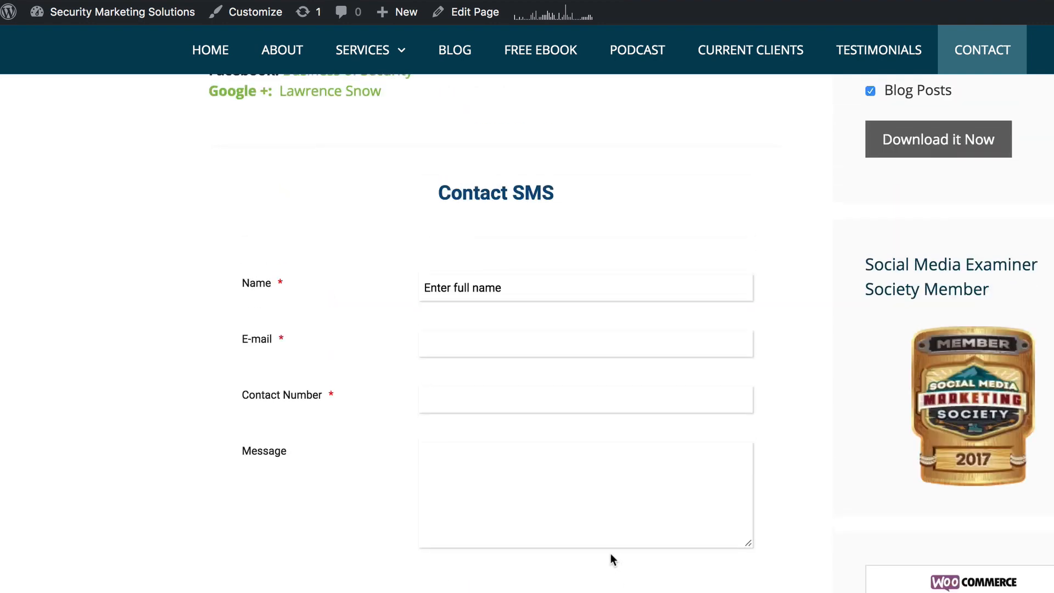
scroll(586, 536, "down", 1)
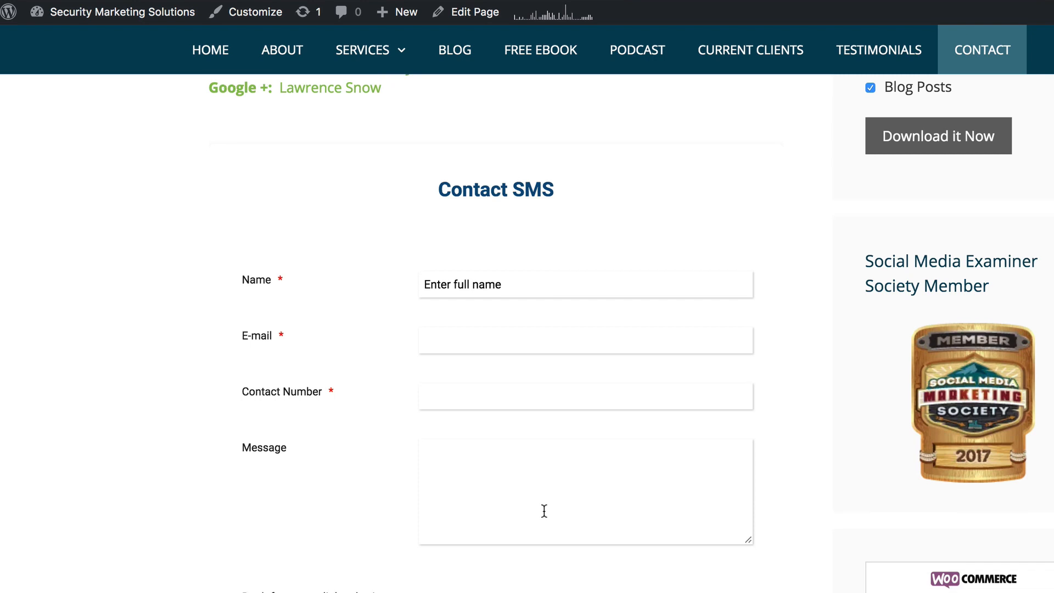
Test the embedded form by filling in the full name, e-mail address and contact number, and submit it.
left_click(466, 286)
type("Lawrence")
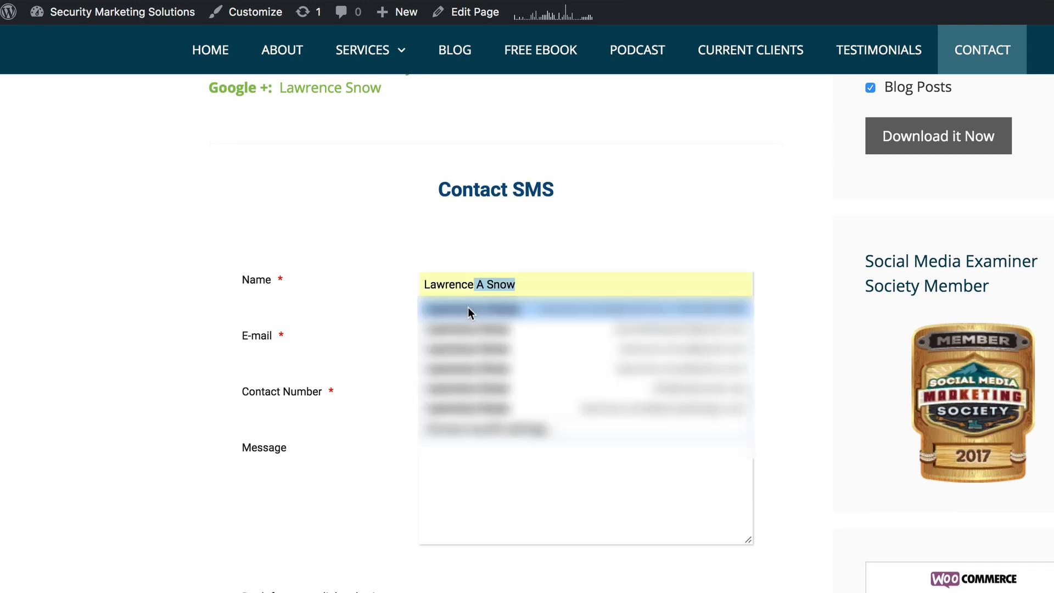
left_click(476, 396)
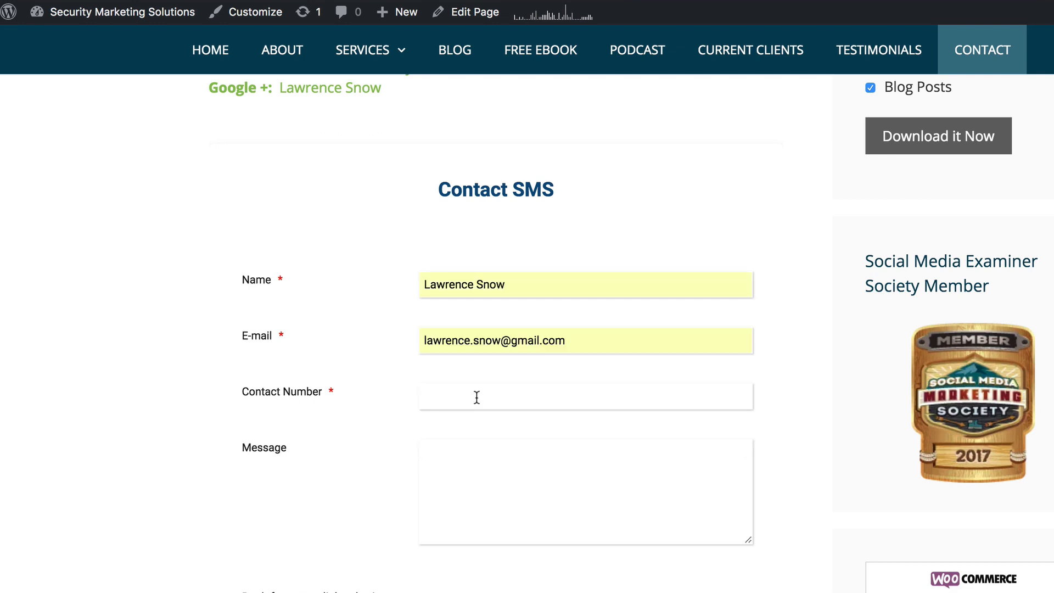
left_click(519, 591)
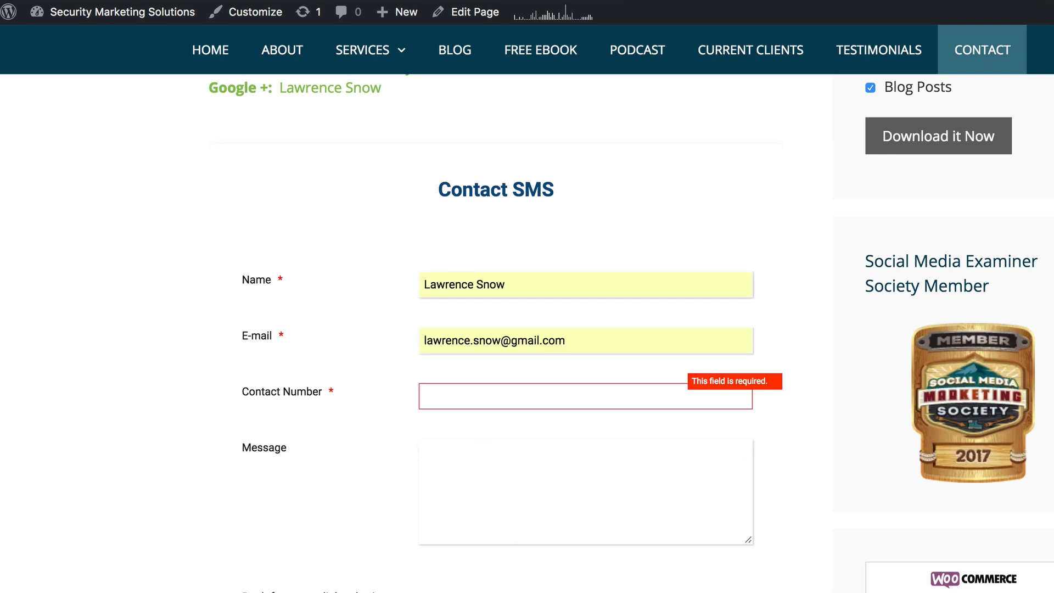
left_click(486, 401)
left_click(468, 505)
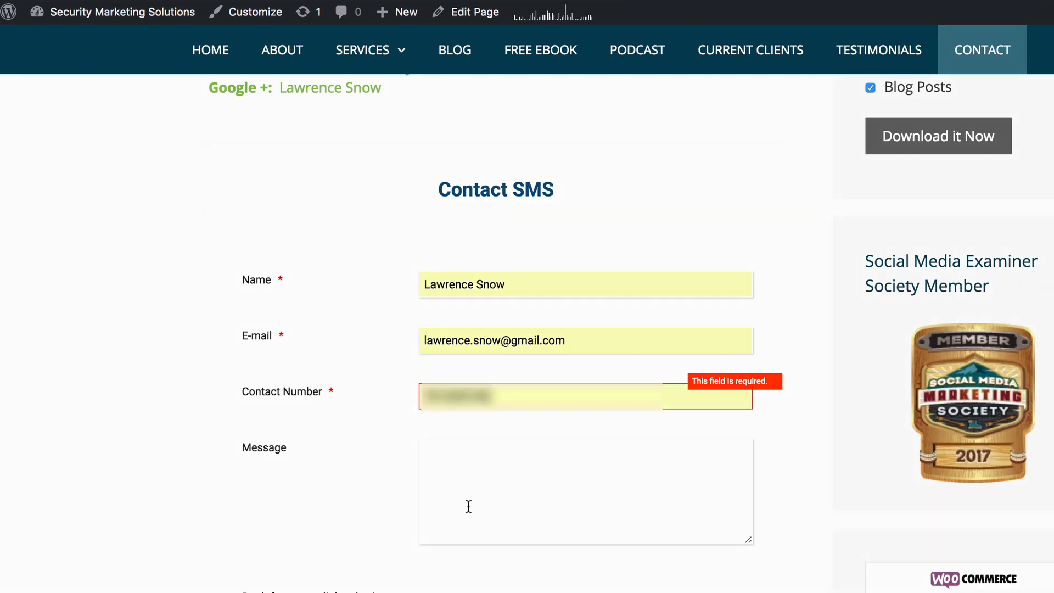
left_click(454, 460)
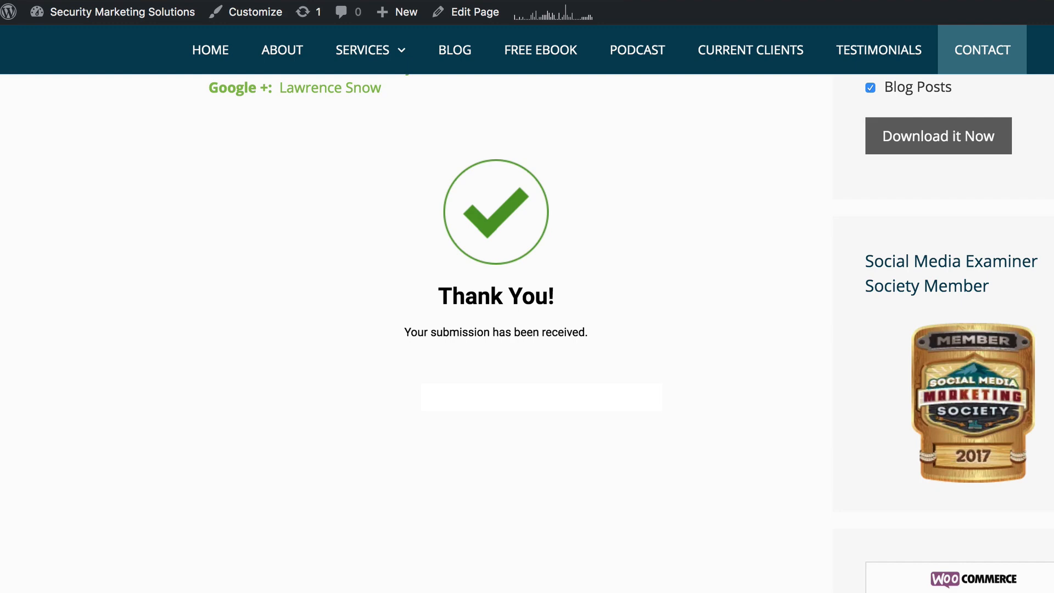
Switch to the JotForm pricing page and compare the limits of the Starter, Bronze, Silver and Gold plans.
scroll(593, 456, "up", 8)
scroll(596, 460, "down", 5)
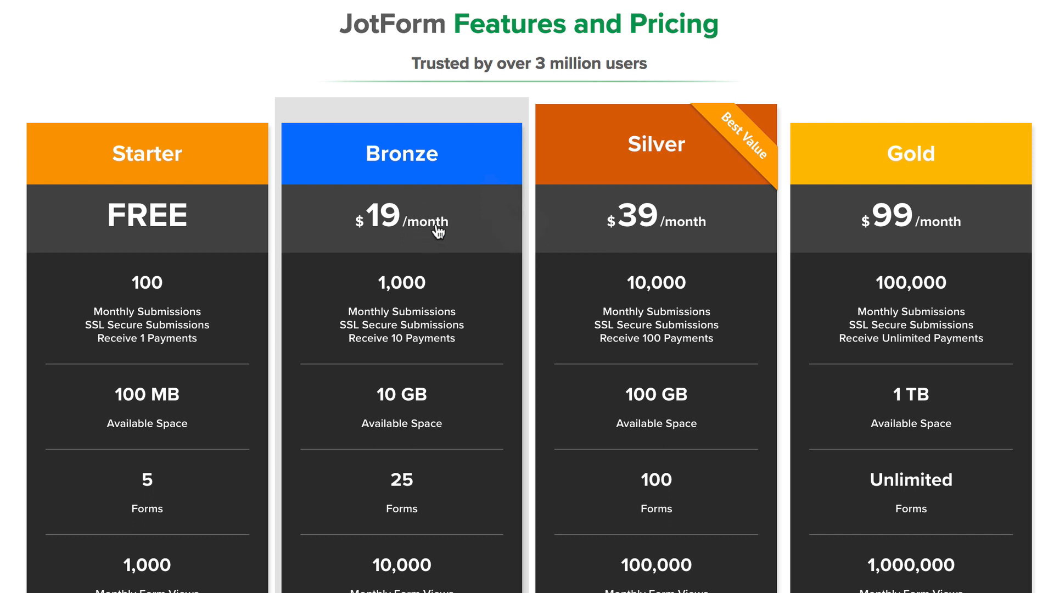
scroll(434, 230, "down", 1)
scroll(431, 229, "down", 5)
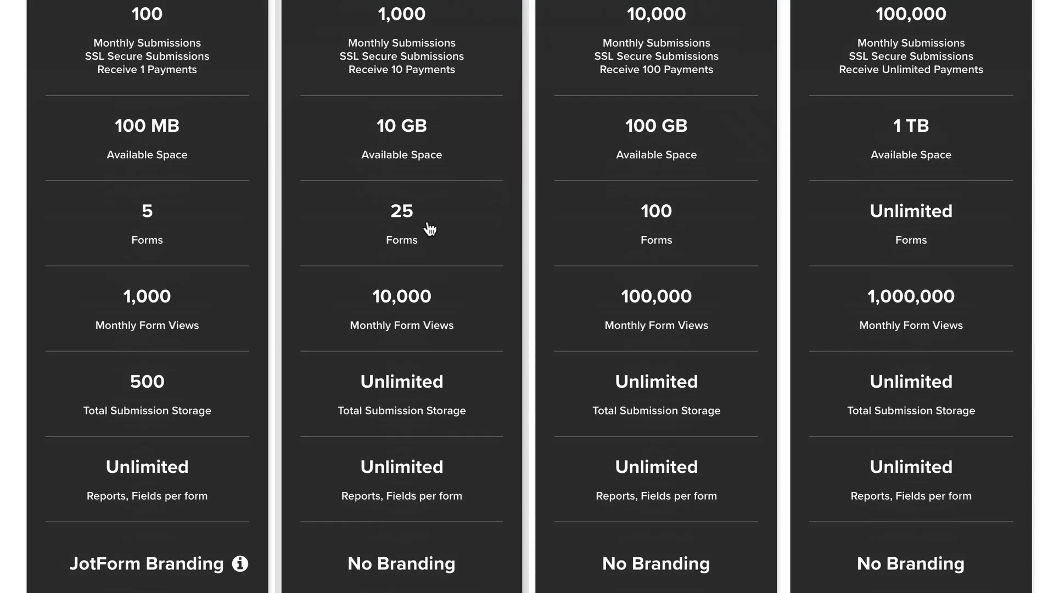
scroll(430, 229, "up", 5)
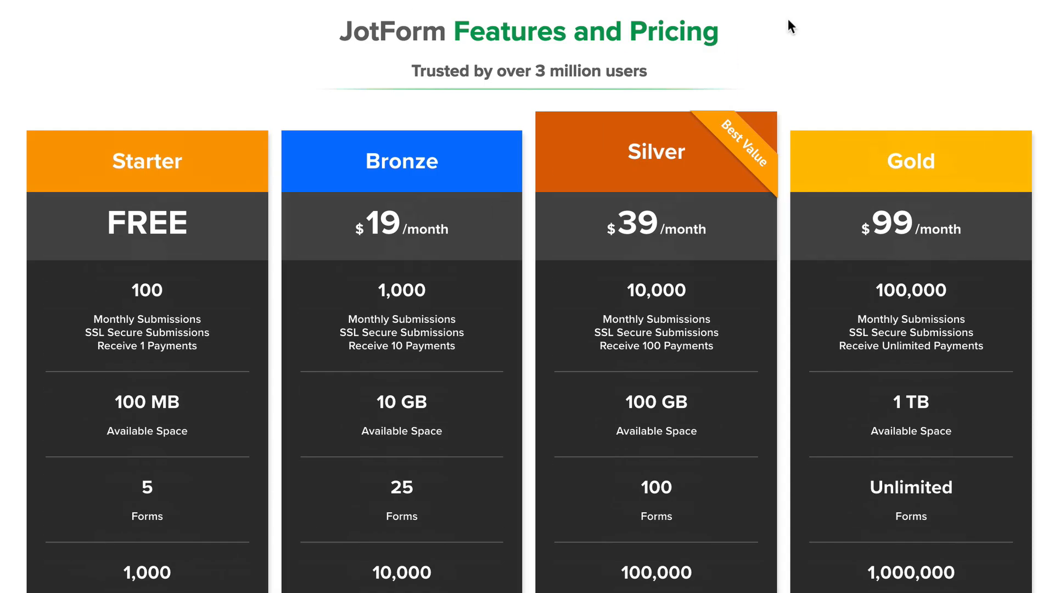